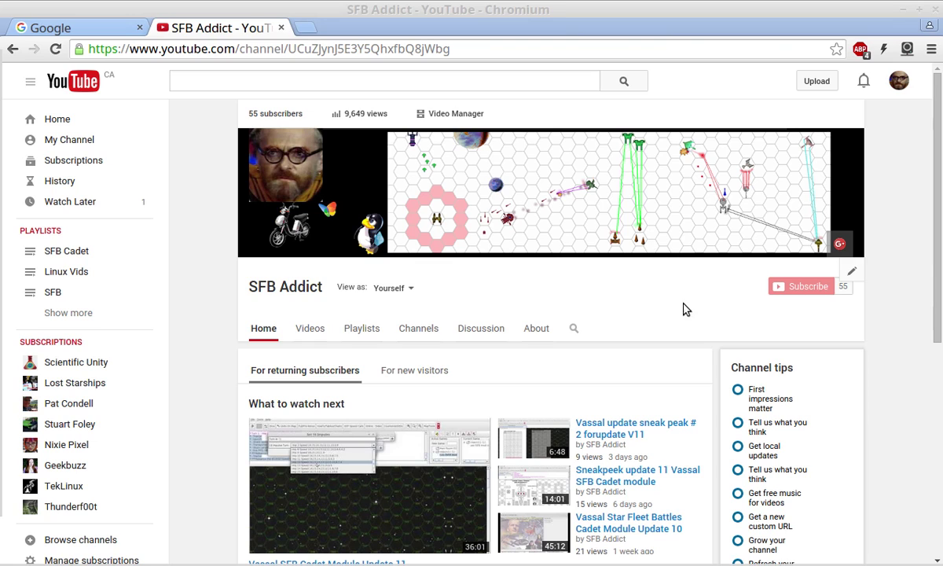
- Choose Edit channel art from the YouTube banner's pencil menu
mouse_move(854, 144)
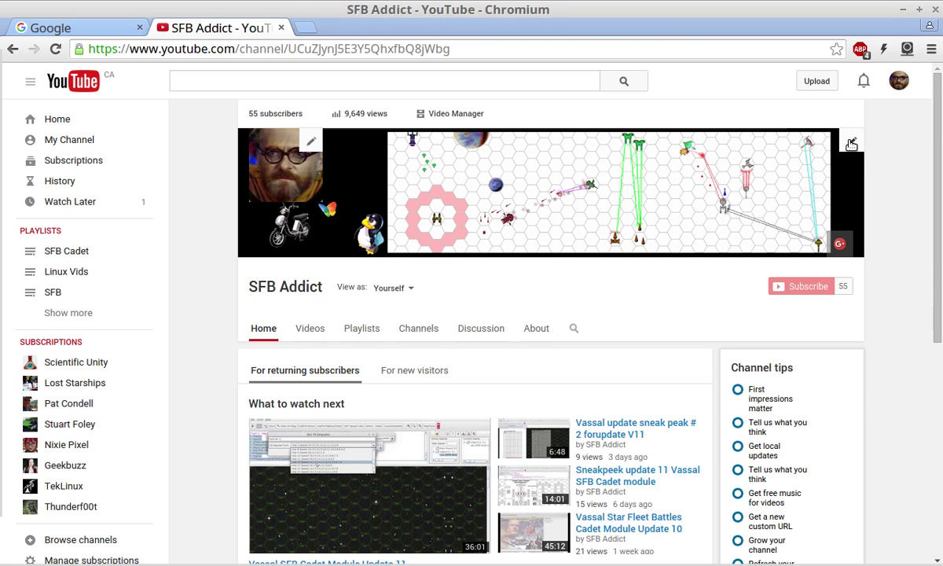
left_click(853, 142)
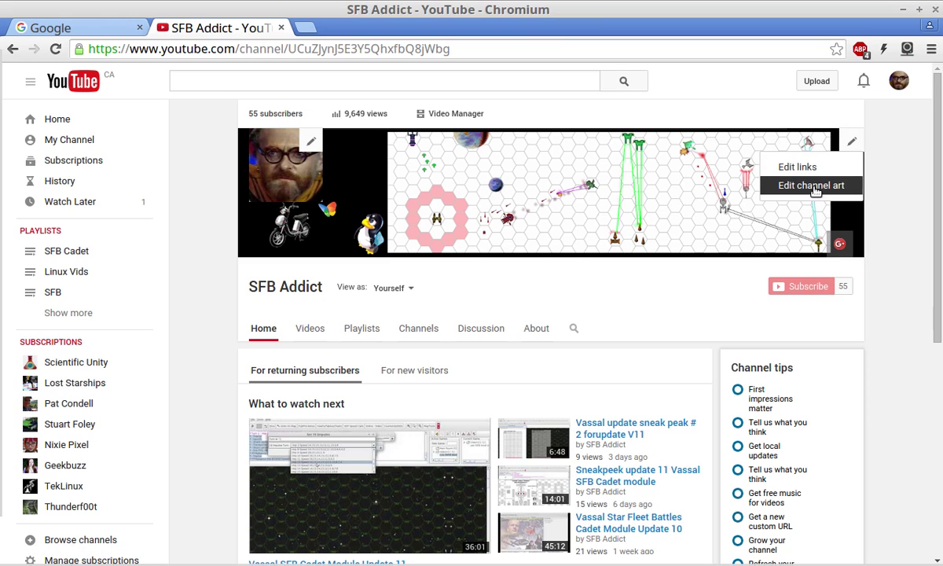
left_click(814, 186)
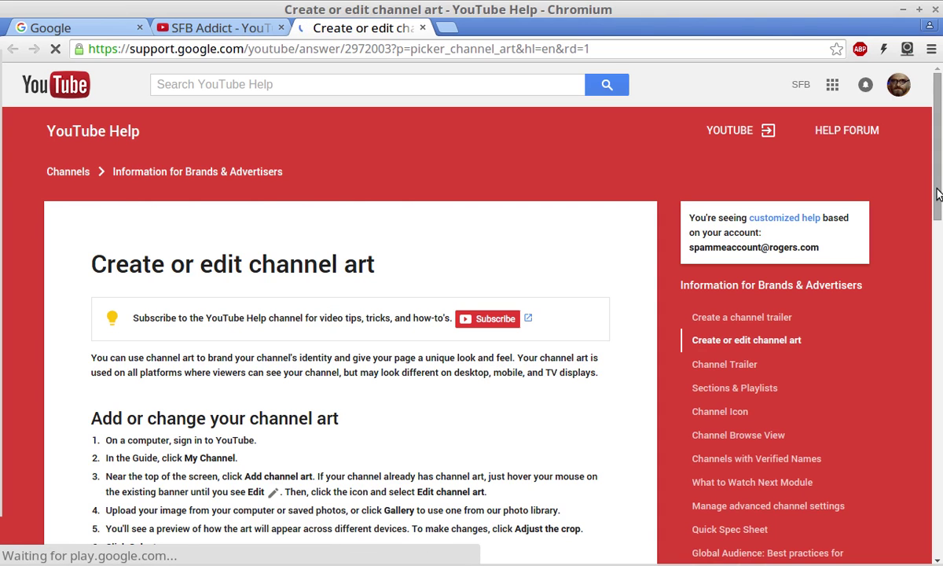
left_click(938, 193)
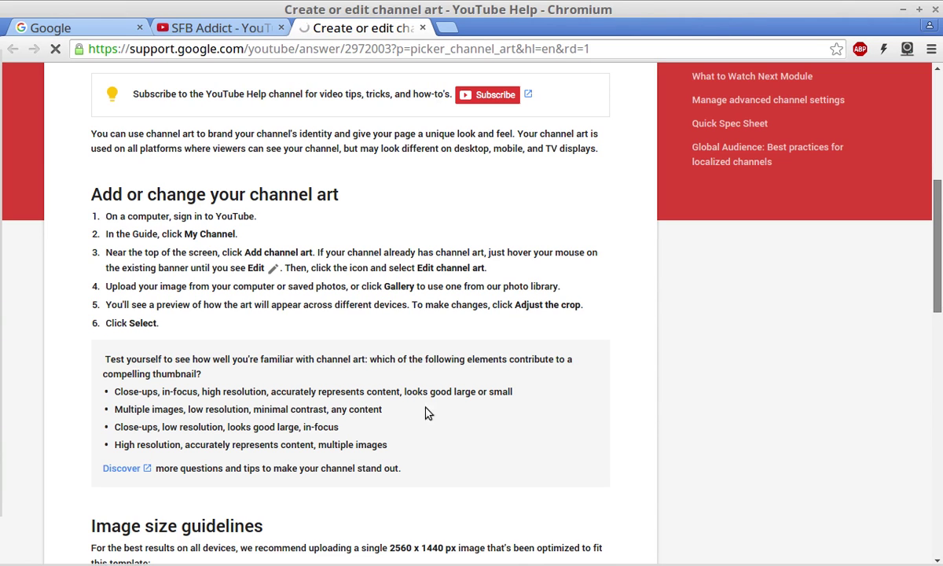
scroll(416, 443, "down", 3)
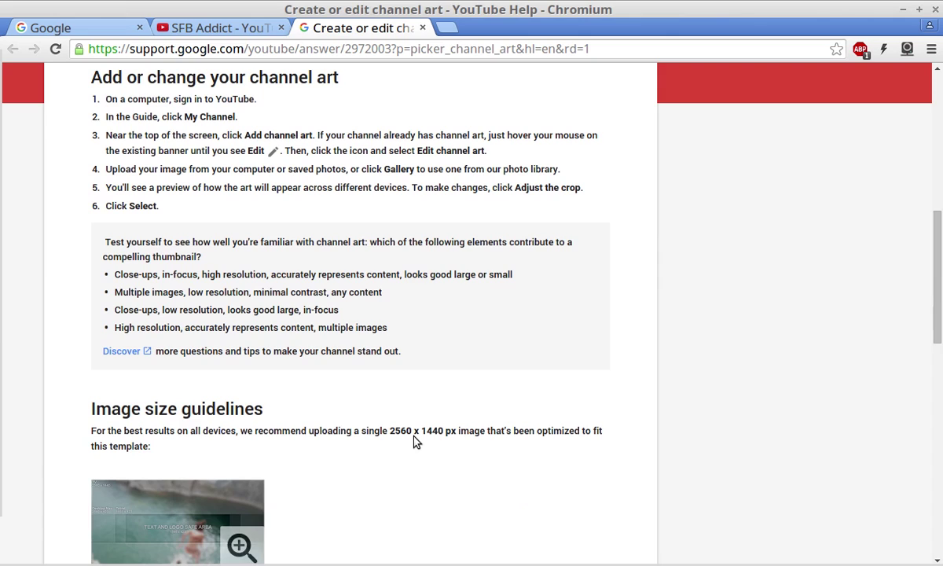
scroll(416, 442, "down", 6)
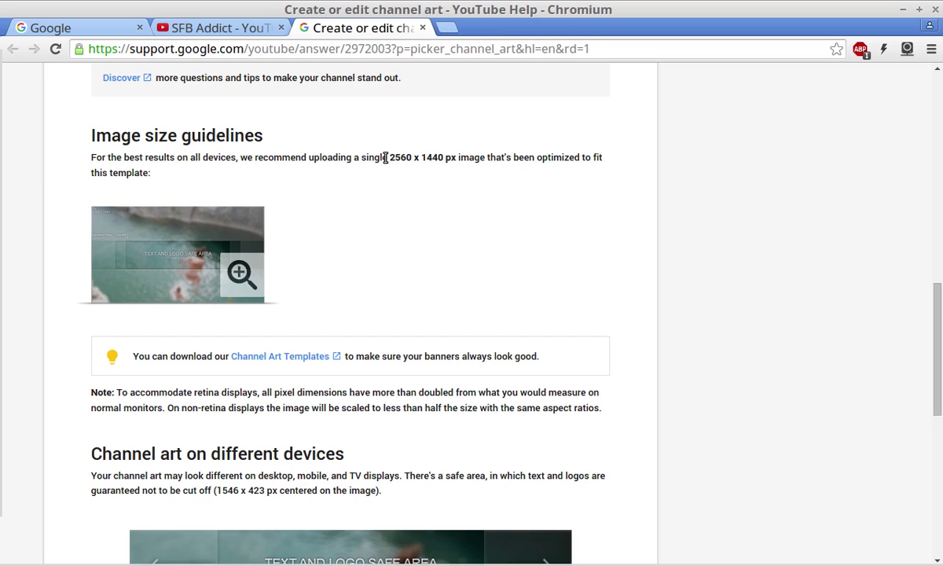
- Highlight the 2560 x 1440 banner and 1546 x 423 safe-area sizes, then download the Channel Art Templates
left_click_drag(385, 157, 438, 157)
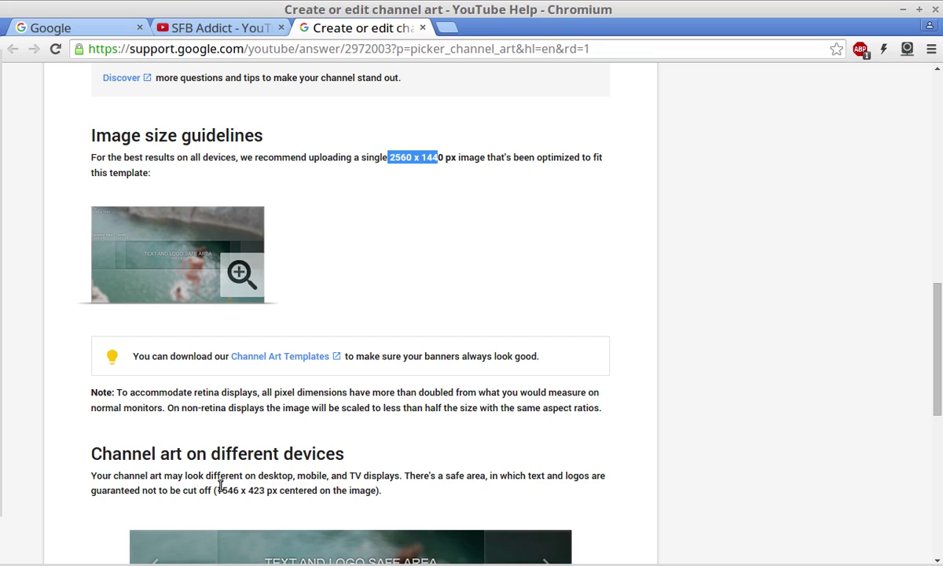
left_click_drag(214, 490, 284, 490)
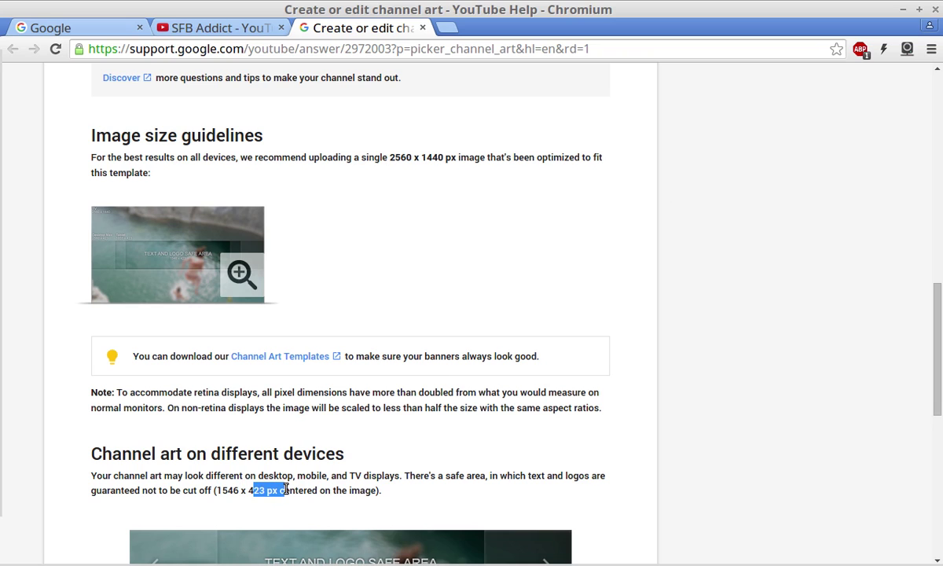
scroll(562, 435, "down", 2)
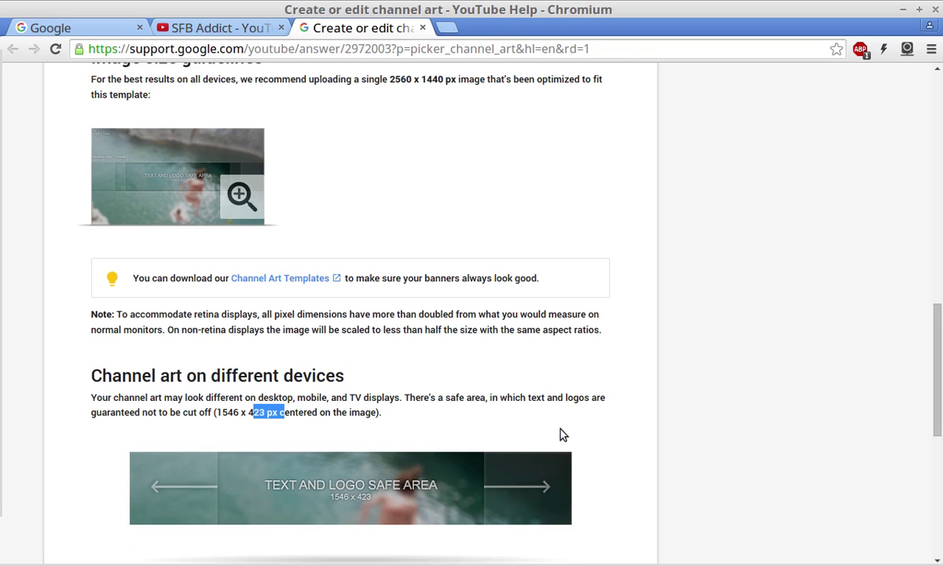
scroll(565, 426, "down", 3)
scroll(563, 426, "down", 2)
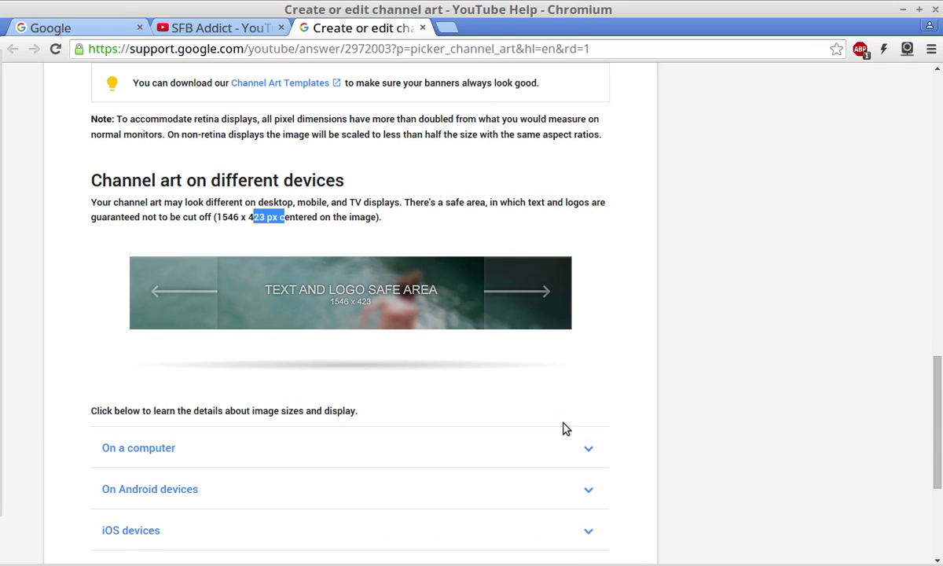
scroll(563, 428, "up", 1)
left_click(303, 154)
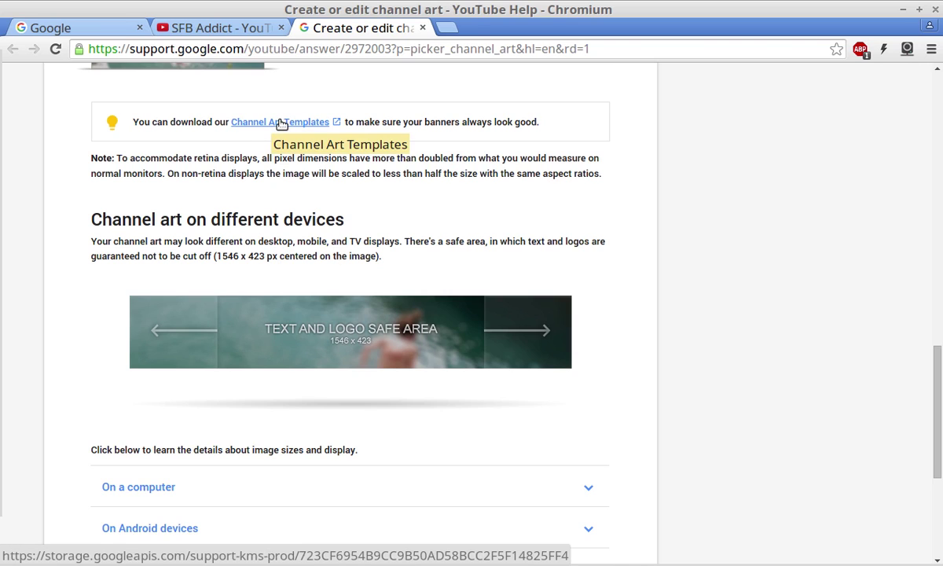
- Close the help tab and bring the Chromium browser back to the front
left_click(423, 27)
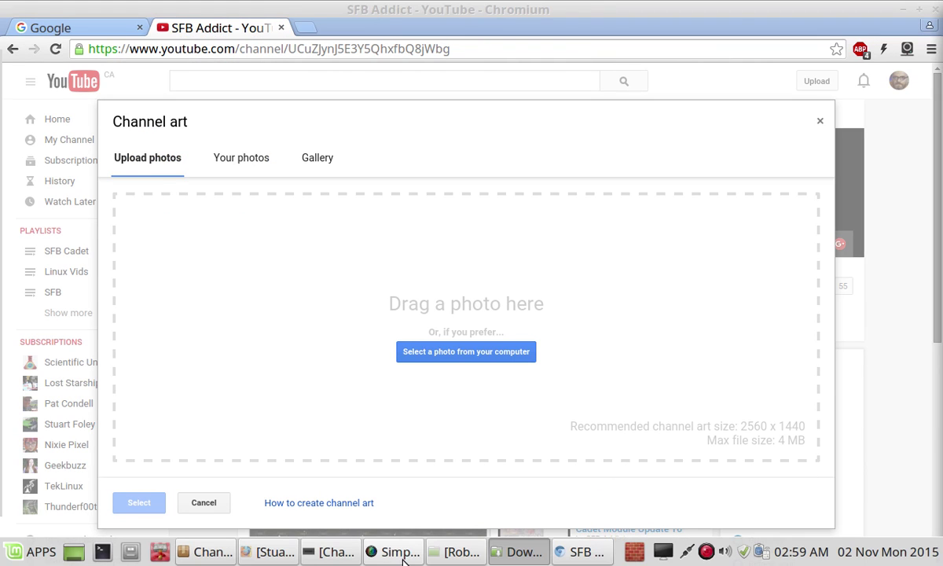
left_click(580, 553)
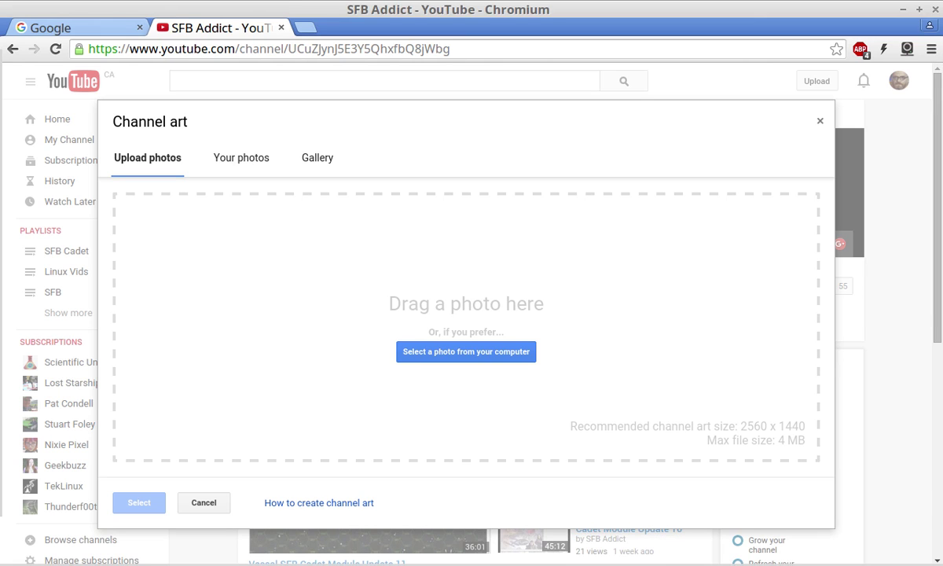
- Review the Channel Art Templates zip in Archive Manager, close it, and switch to GIMP's Fireworks template
mouse_move(385, 559)
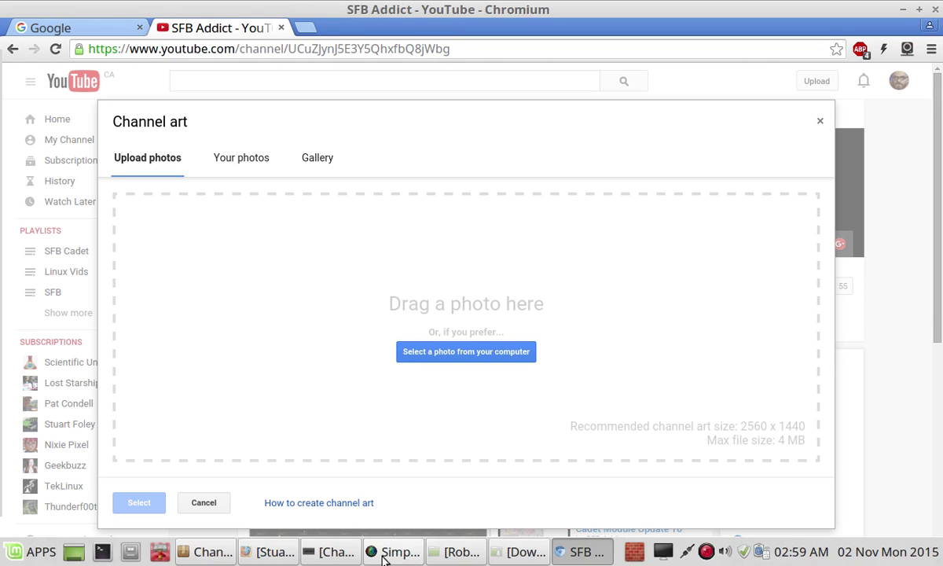
left_click(208, 552)
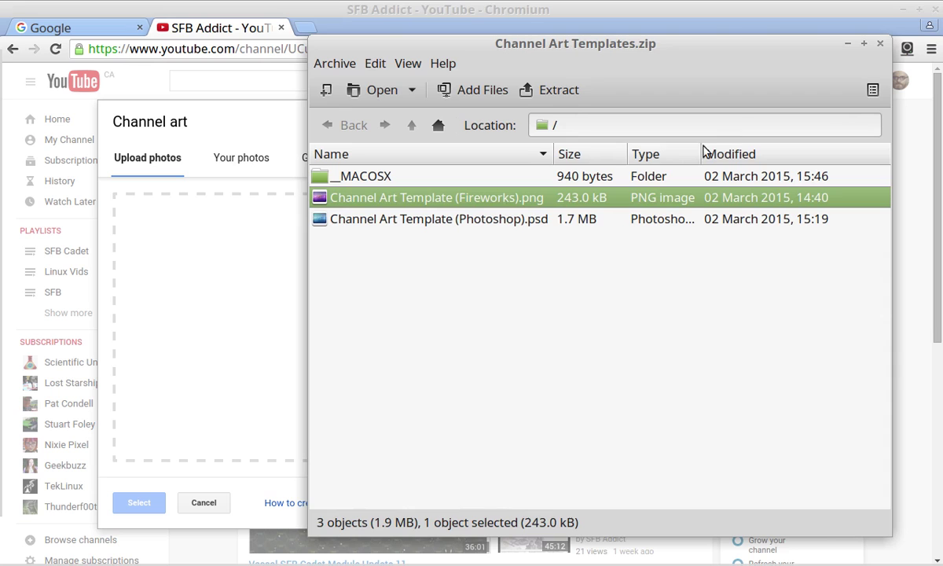
left_click(880, 45)
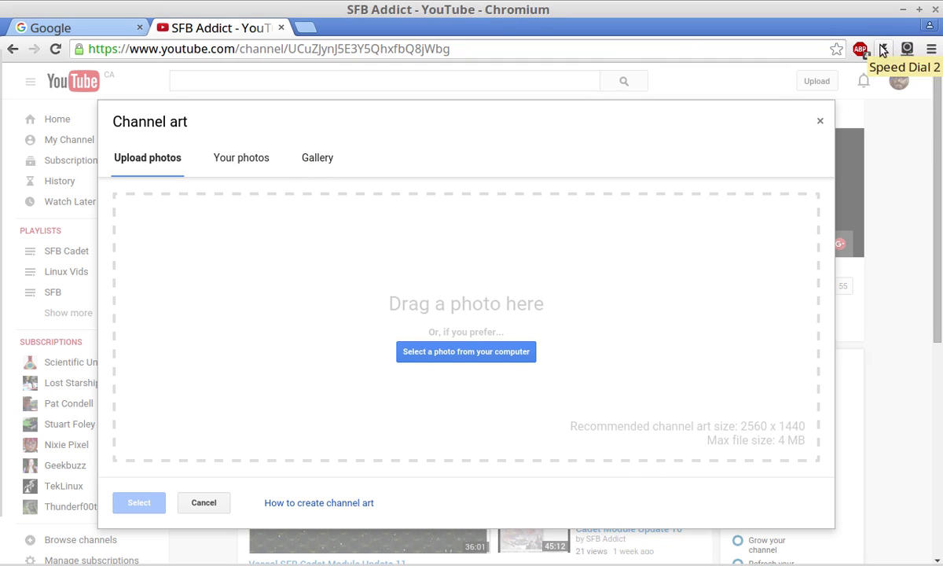
mouse_move(365, 559)
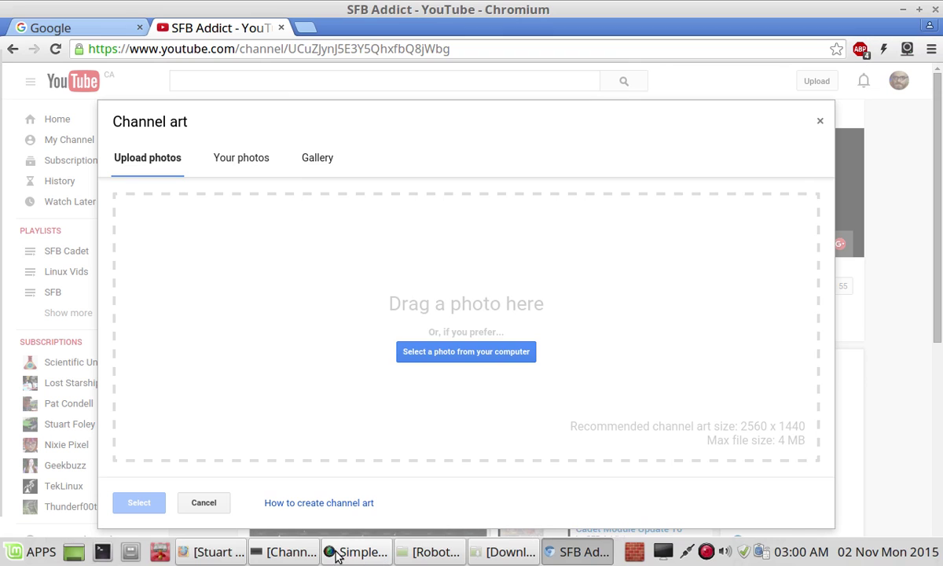
left_click(300, 552)
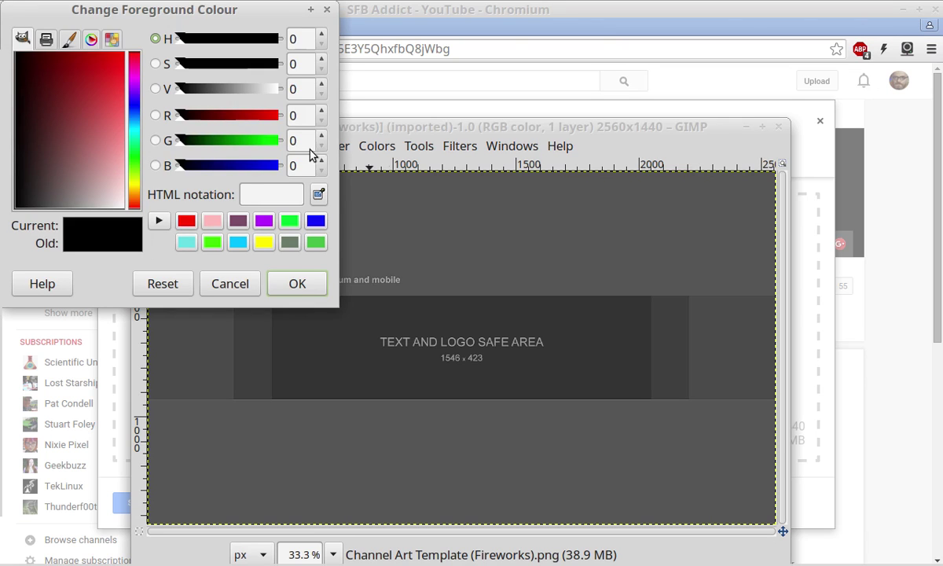
- Set the foreground colour to red and paint vertical strokes at the Tablet area's right and left edges
left_click(186, 222)
left_click(275, 277)
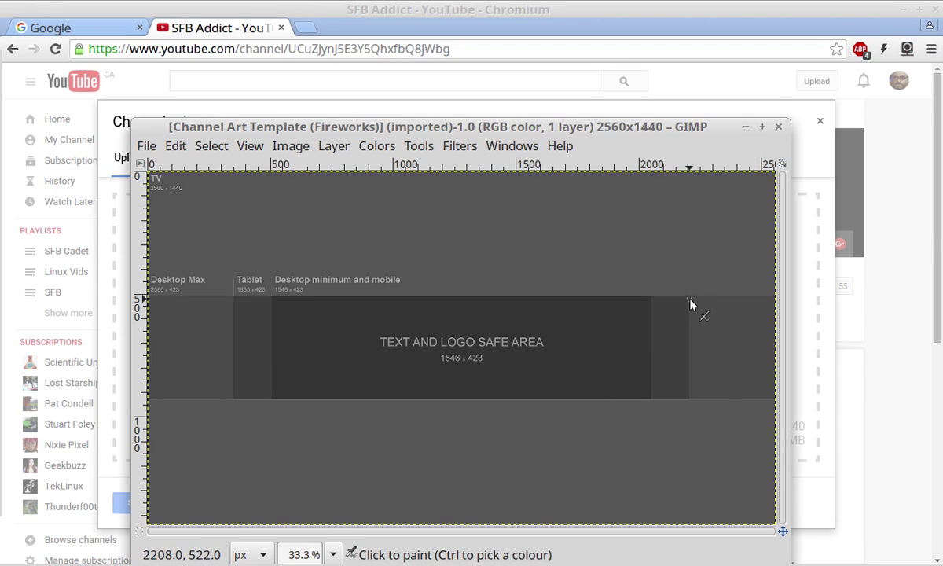
left_click_drag(689, 304, 690, 394)
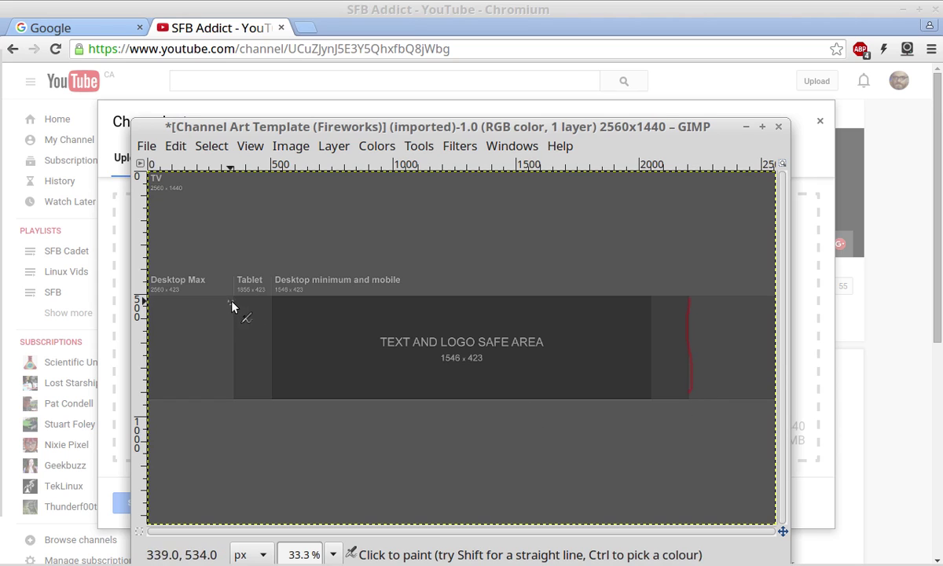
left_click_drag(231, 301, 237, 383)
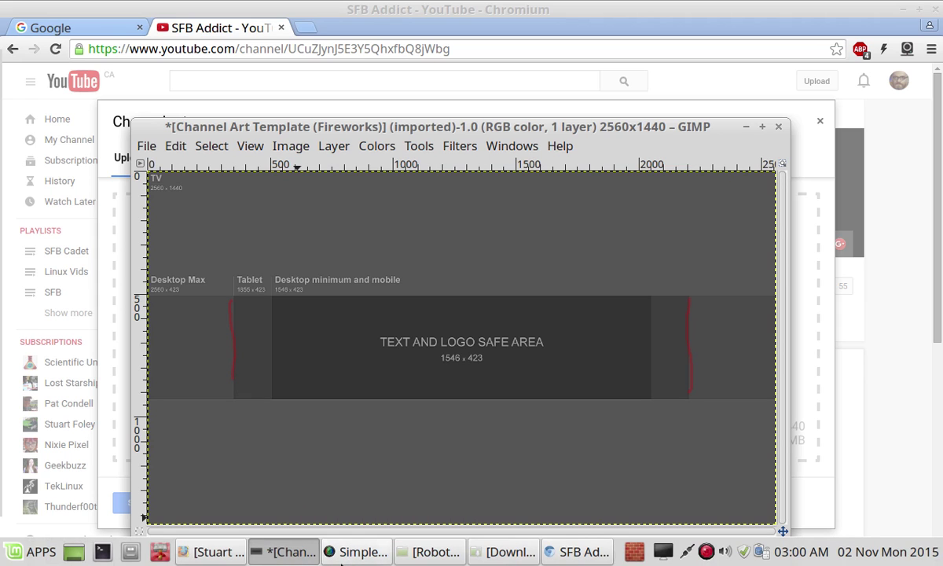
left_click(147, 146)
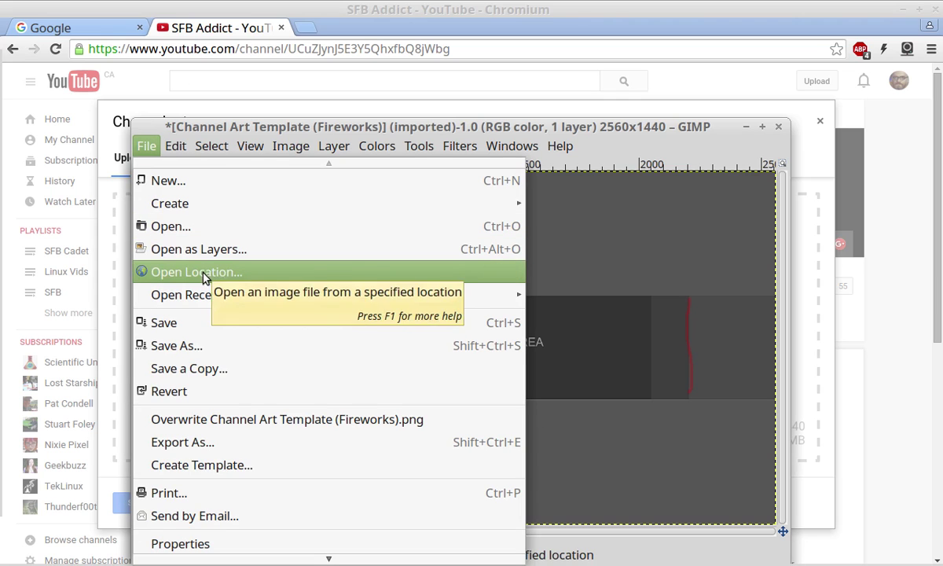
- Open the recent file YTcover2.png, place its window aside, and raise the marked template again
mouse_move(217, 299)
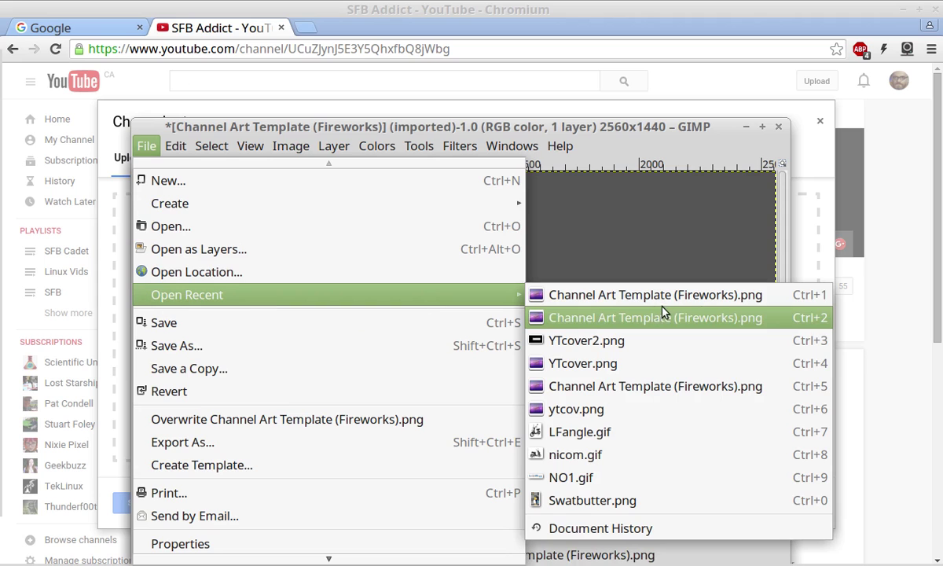
left_click(670, 341)
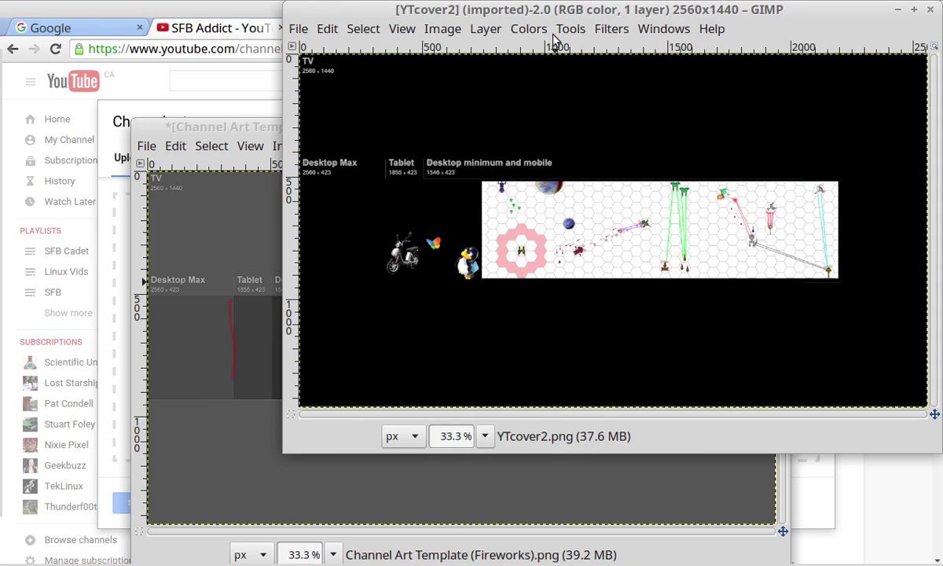
left_click_drag(550, 14, 513, 84)
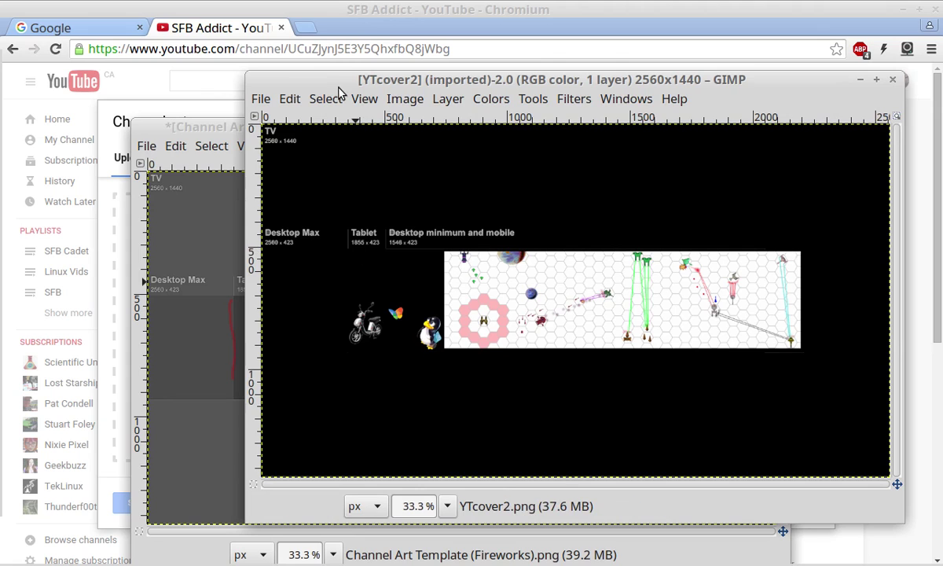
left_click_drag(318, 79, 379, 75)
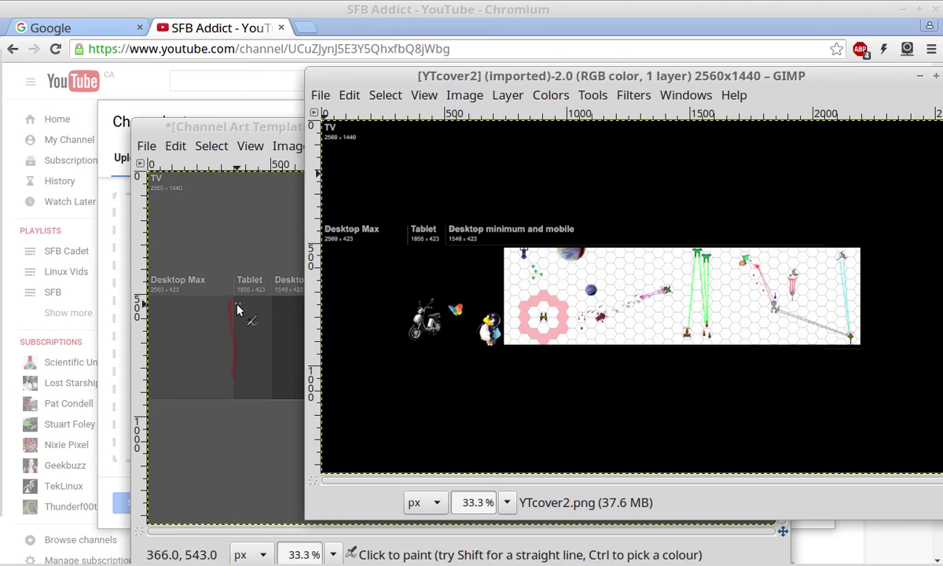
left_click(235, 360)
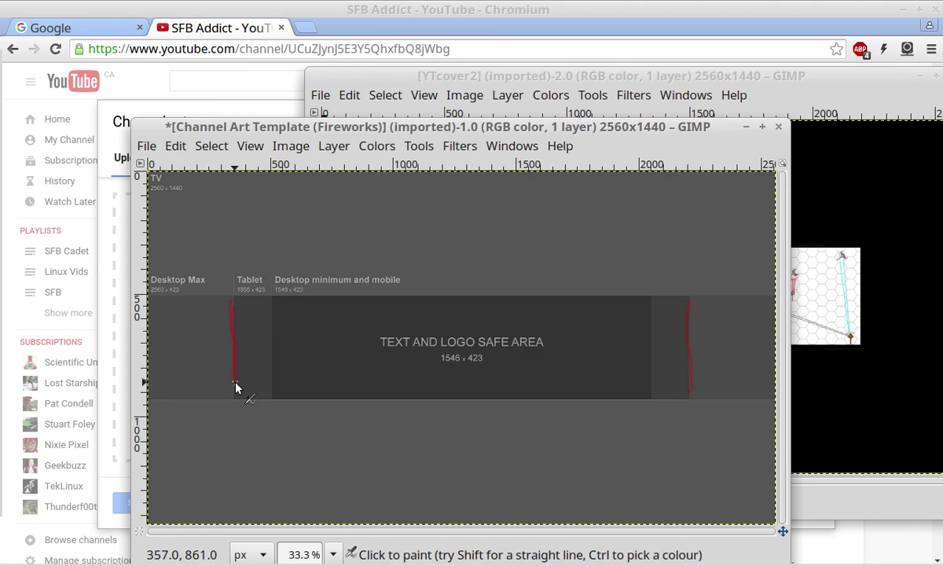
left_click(244, 6)
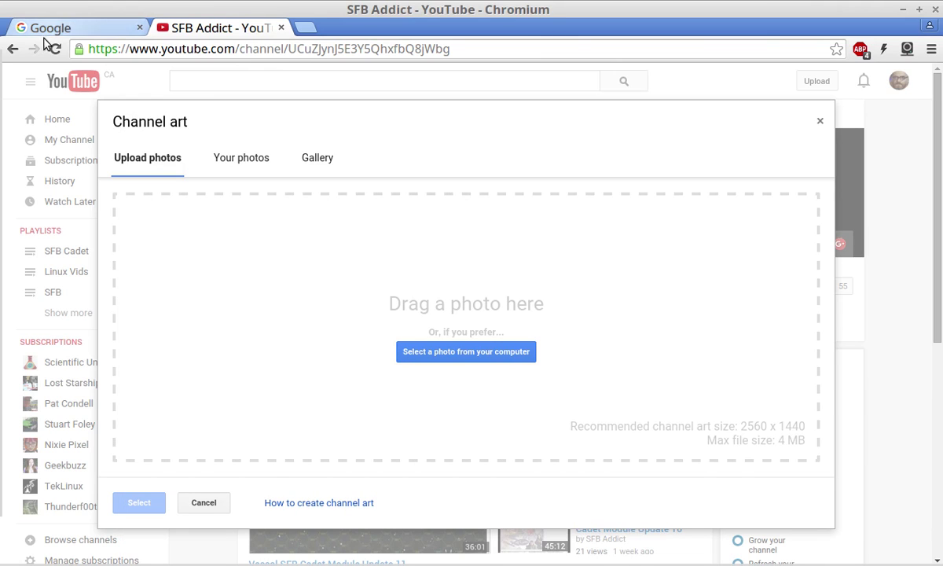
left_click(207, 506)
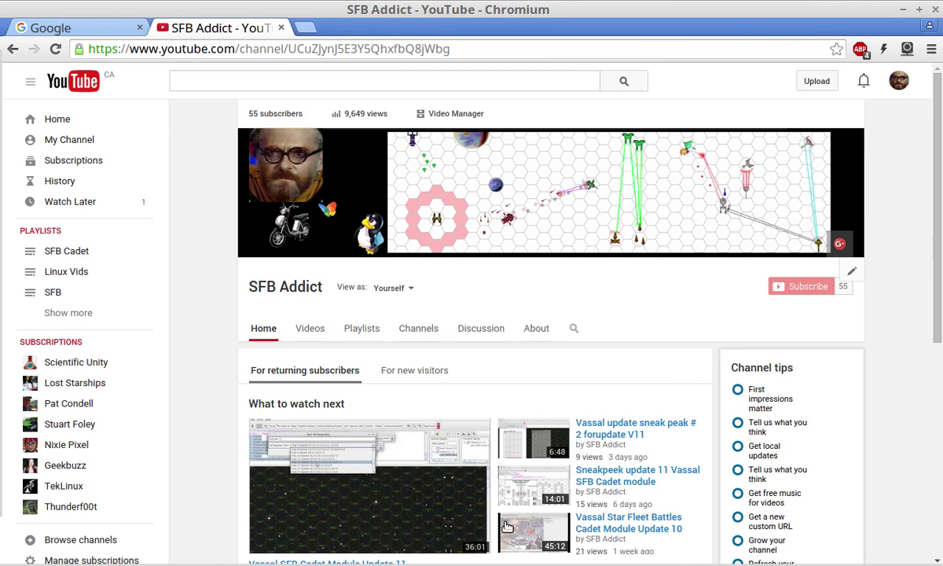
mouse_move(434, 560)
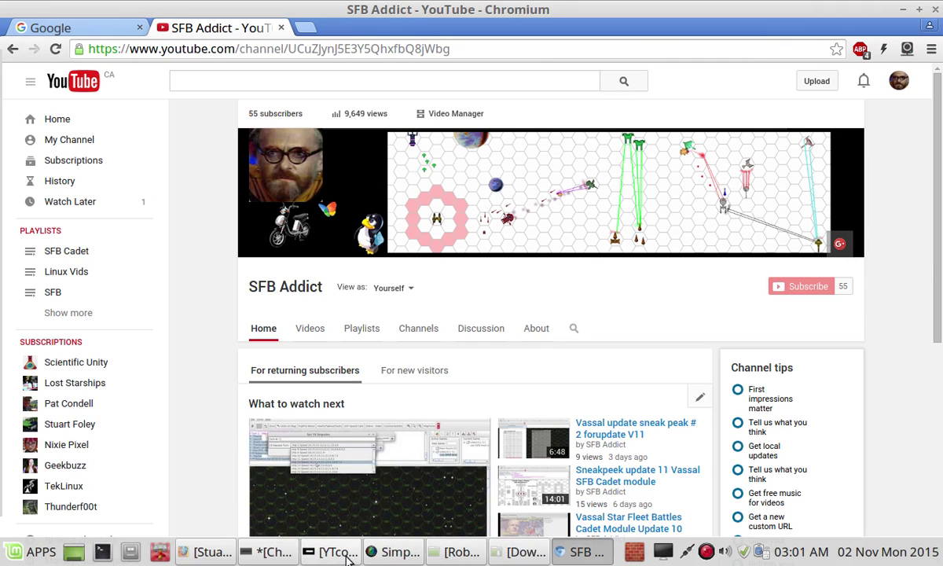
- On YTcover2, paint two red vertical lines left of the motorcycle and one right of the hex map
left_click(349, 553)
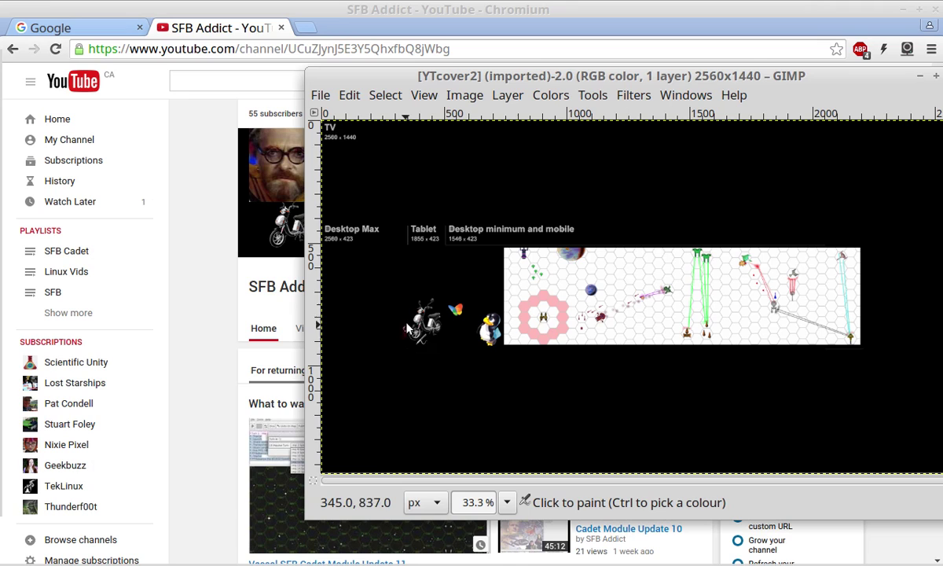
left_click_drag(405, 338, 405, 255)
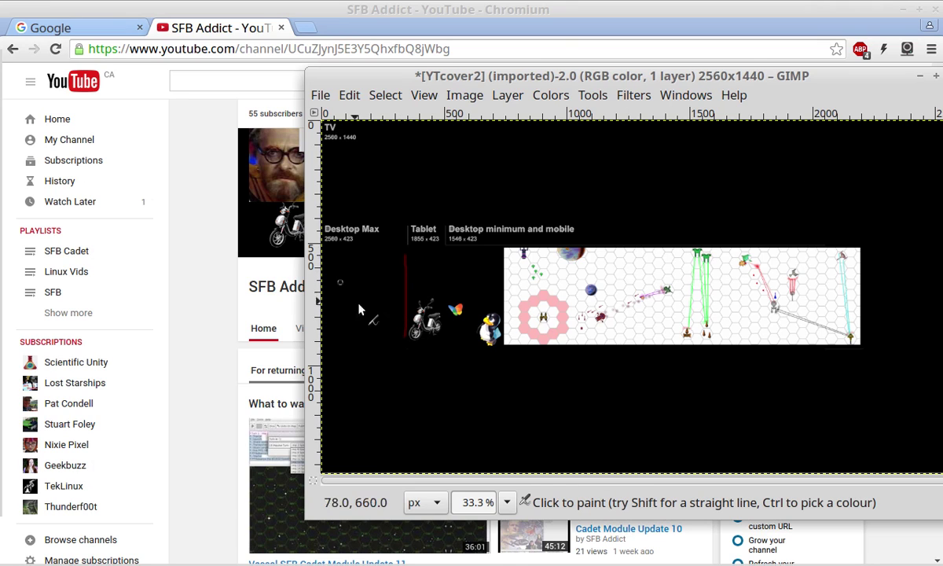
left_click_drag(385, 335, 385, 254)
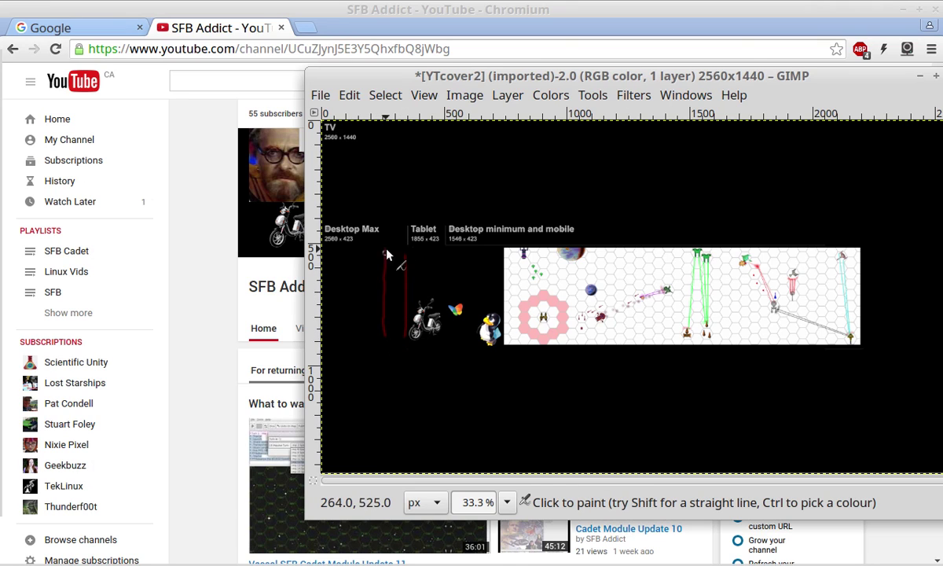
left_click_drag(425, 76, 356, 155)
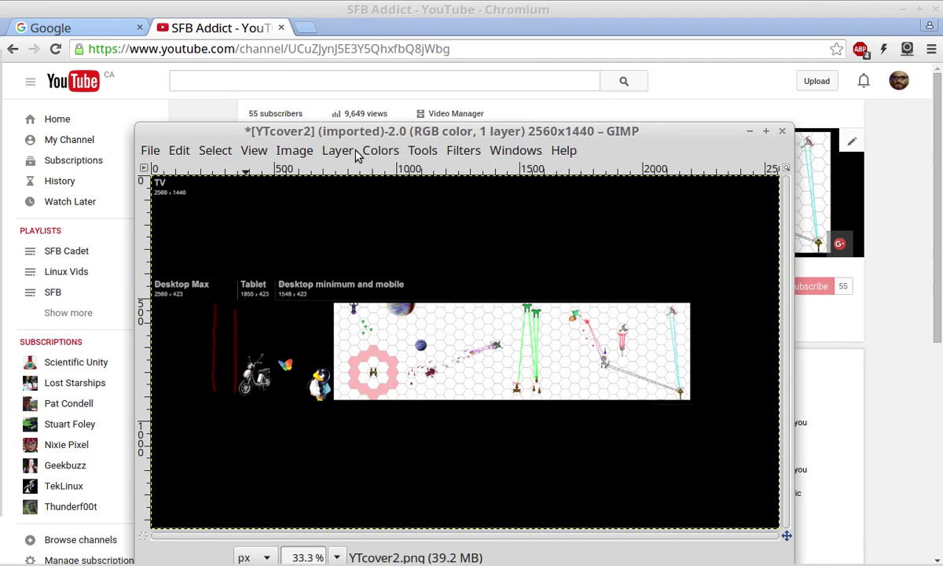
mouse_move(712, 399)
left_mouse_down()
mouse_move(701, 324)
mouse_move(709, 299)
mouse_move(720, 350)
mouse_move(714, 397)
mouse_move(713, 305)
left_mouse_up()
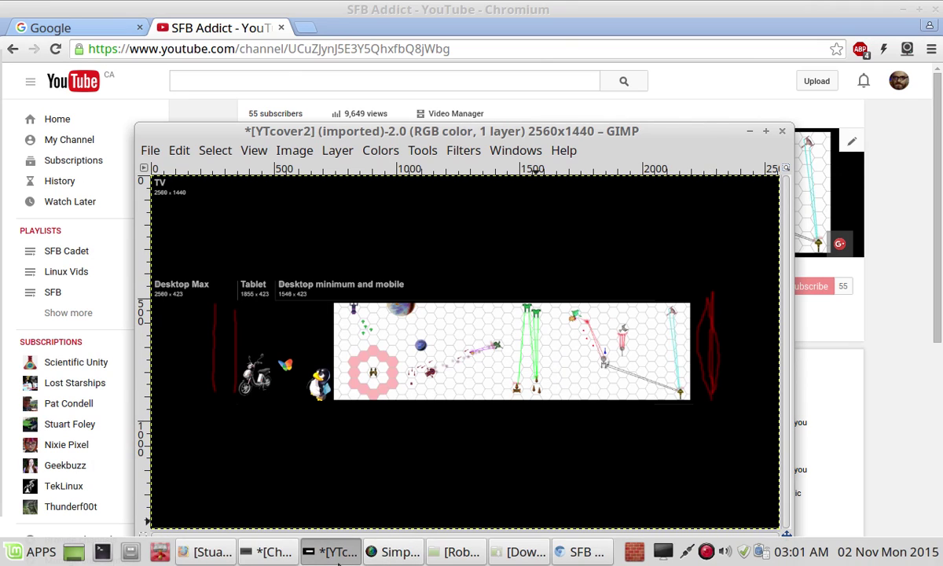
- Paint red strokes at the Fireworks template's left and right Tablet area edges
left_click(311, 557)
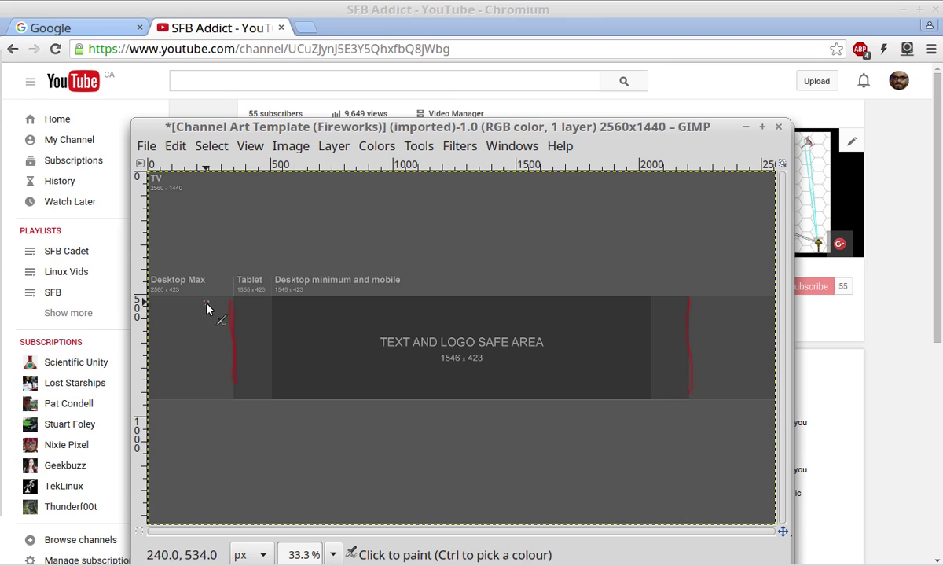
left_click_drag(206, 304, 207, 374)
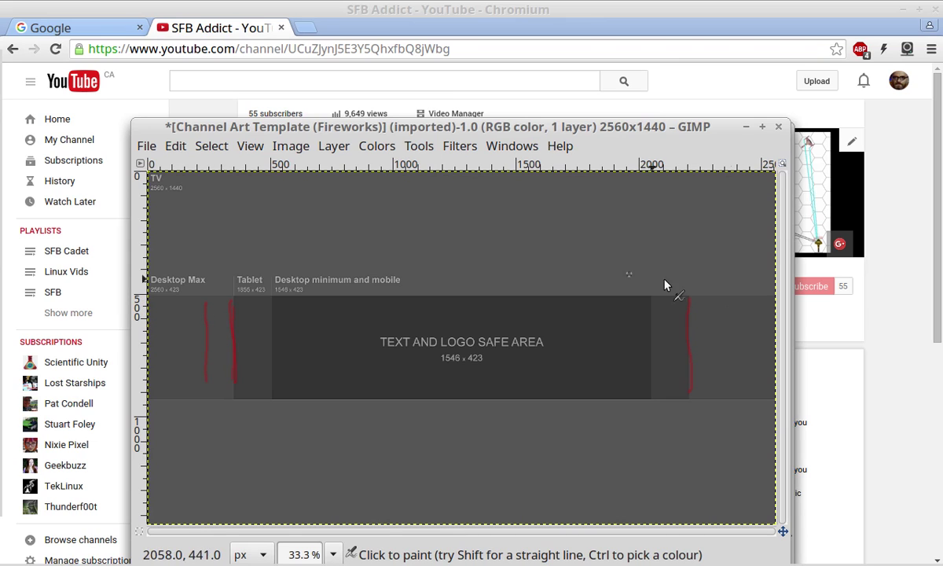
left_click_drag(710, 302, 713, 382)
mouse_move(702, 218)
left_mouse_down()
mouse_move(693, 240)
mouse_move(696, 299)
mouse_move(685, 292)
mouse_move(699, 303)
mouse_move(710, 286)
left_mouse_up()
- Drag the template and YTcover2 windows apart so both images are visible
mouse_move(657, 559)
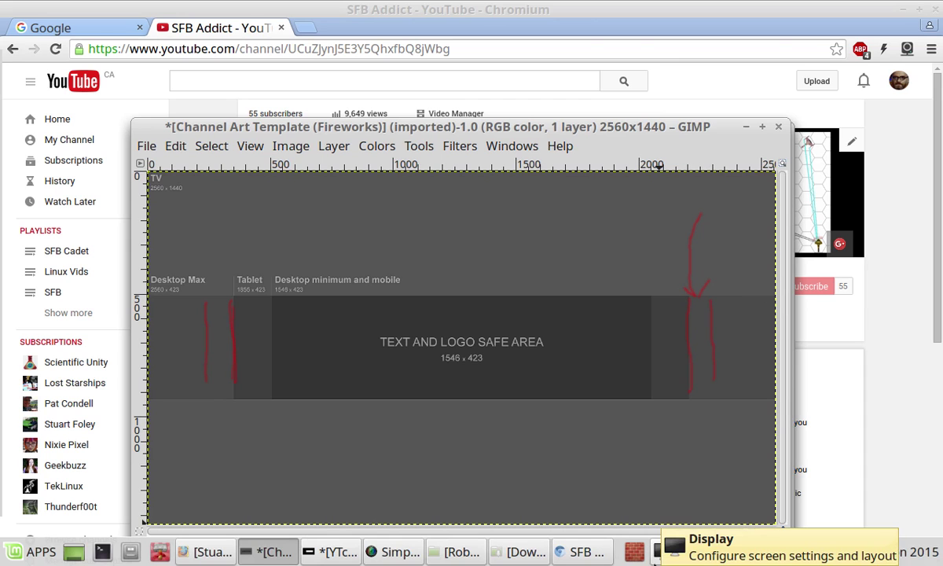
left_click_drag(400, 131, 450, 322)
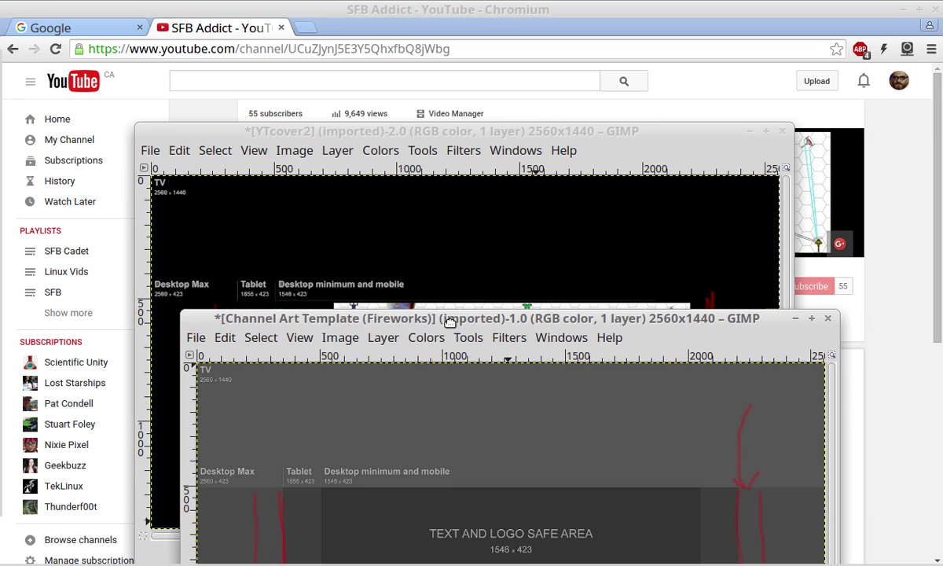
mouse_move(703, 129)
left_mouse_down()
mouse_move(753, 325)
mouse_move(765, 287)
left_mouse_up()
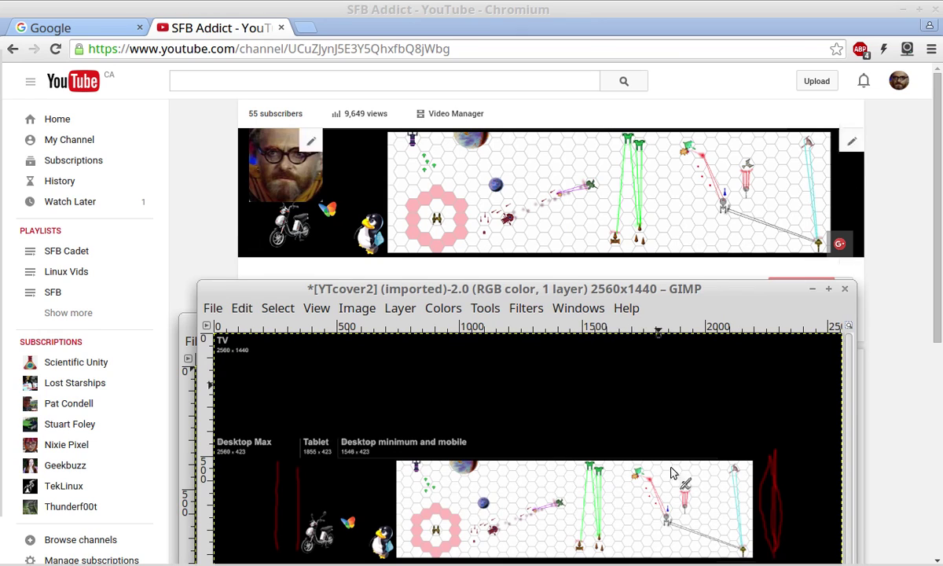
- Raise the Fireworks template window with its red markers above the YTcover2 image
left_click(190, 321)
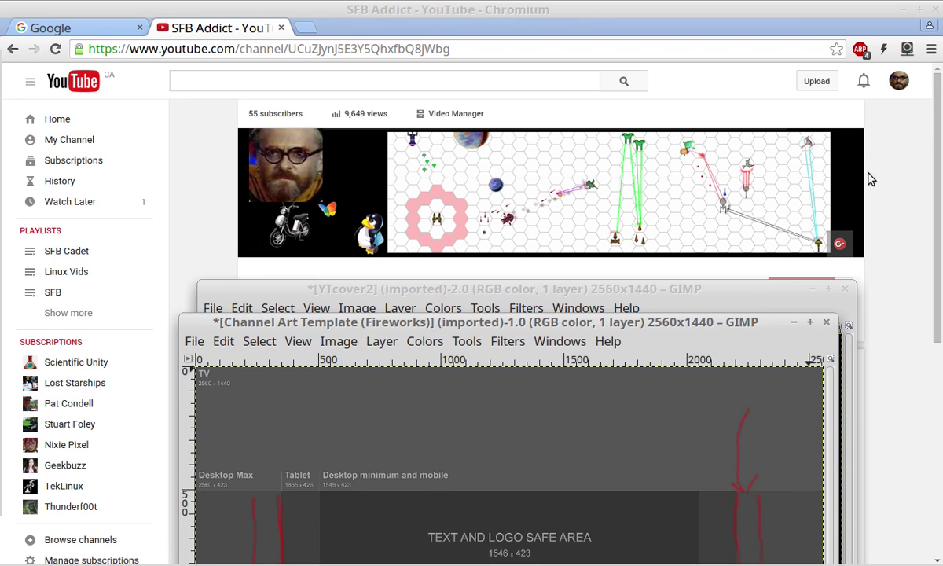
mouse_move(850, 151)
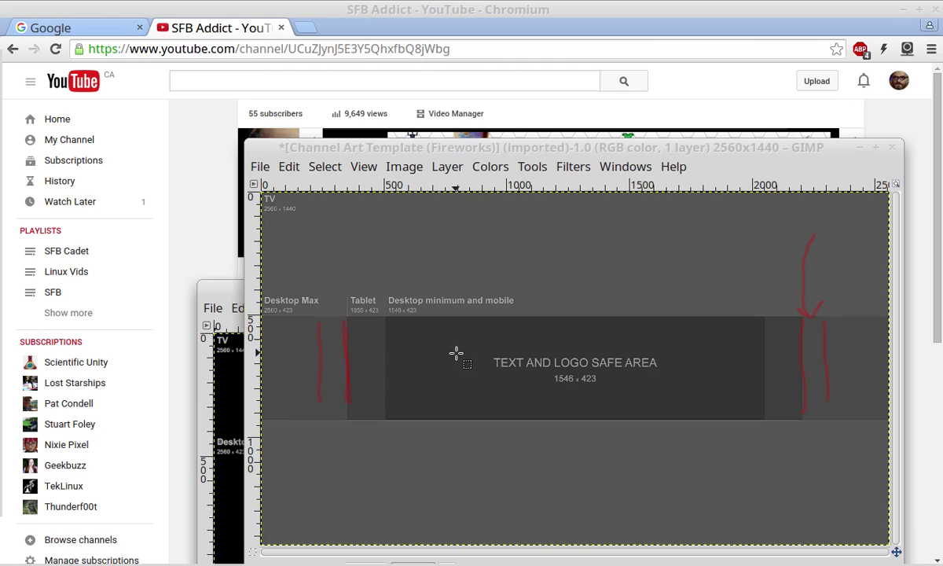
- Draw a Rectangle Select box enclosing the template's TEXT AND LOGO SAFE AREA label
left_click_drag(456, 354, 652, 387)
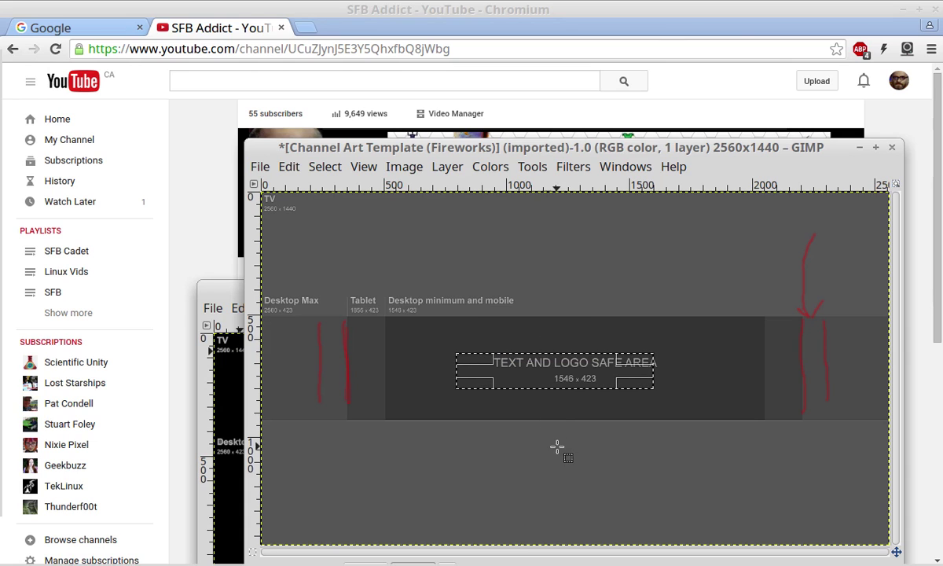
- Close the Channel Art Template and YTcover2 images, discarding the changes to both
left_click(892, 147)
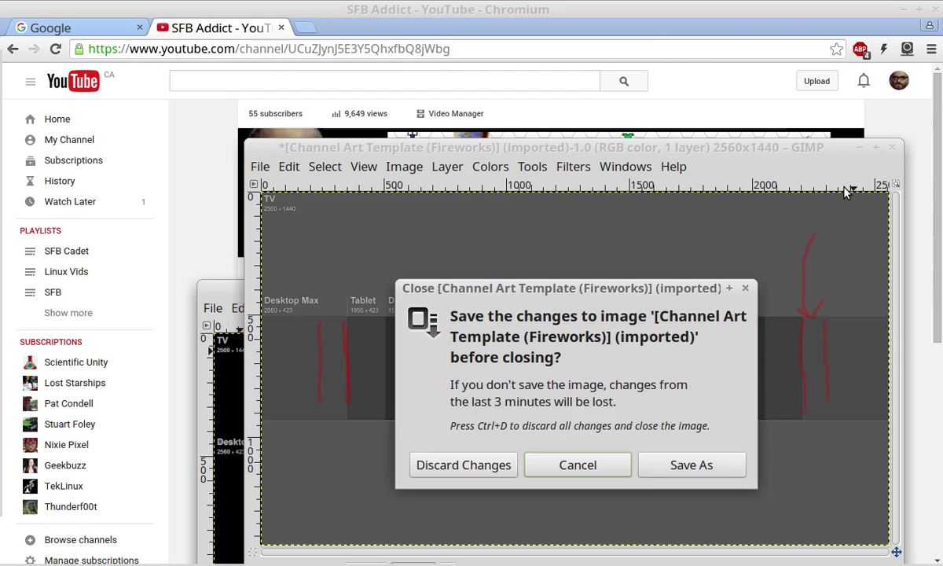
left_click(493, 465)
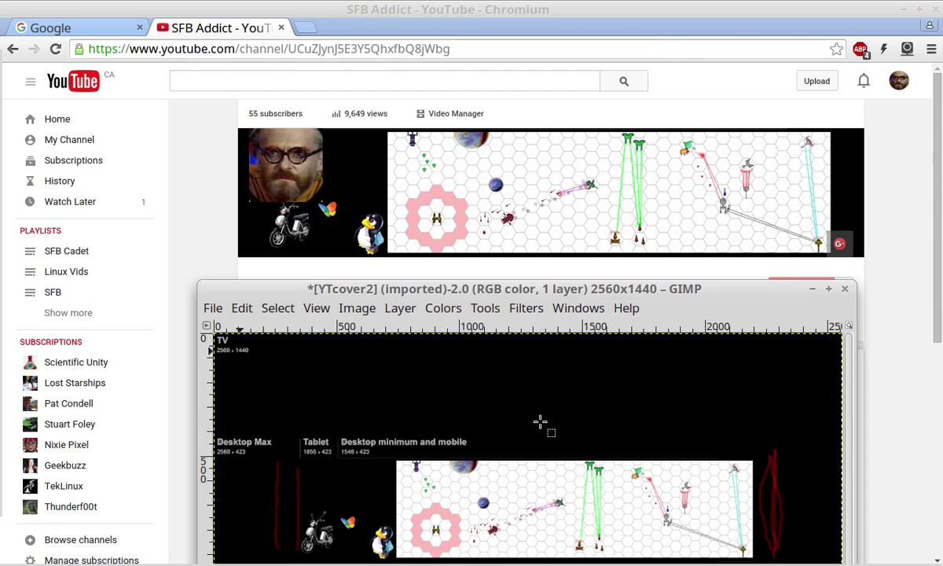
left_click(845, 290)
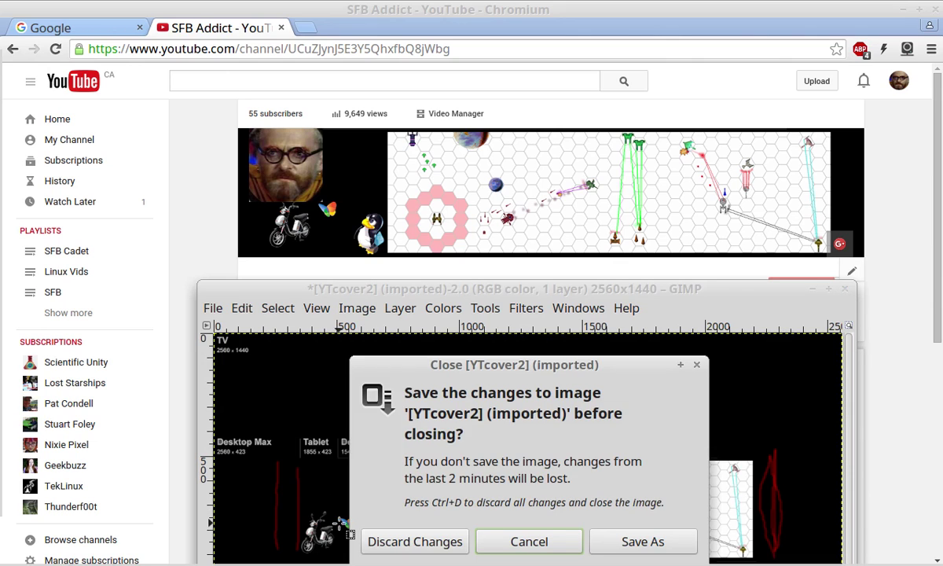
left_click(397, 542)
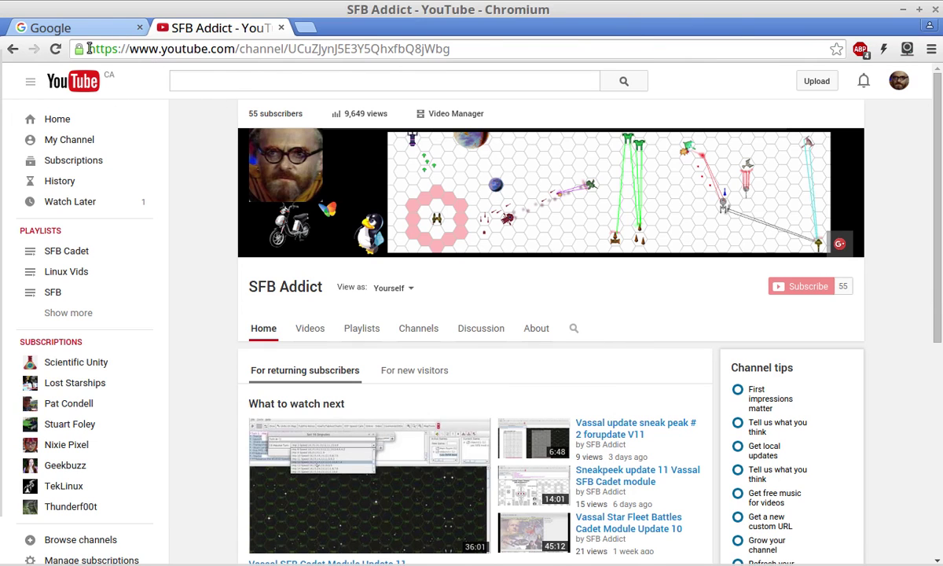
- Open Google Photos from the Google homepage's apps grid
left_click(88, 24)
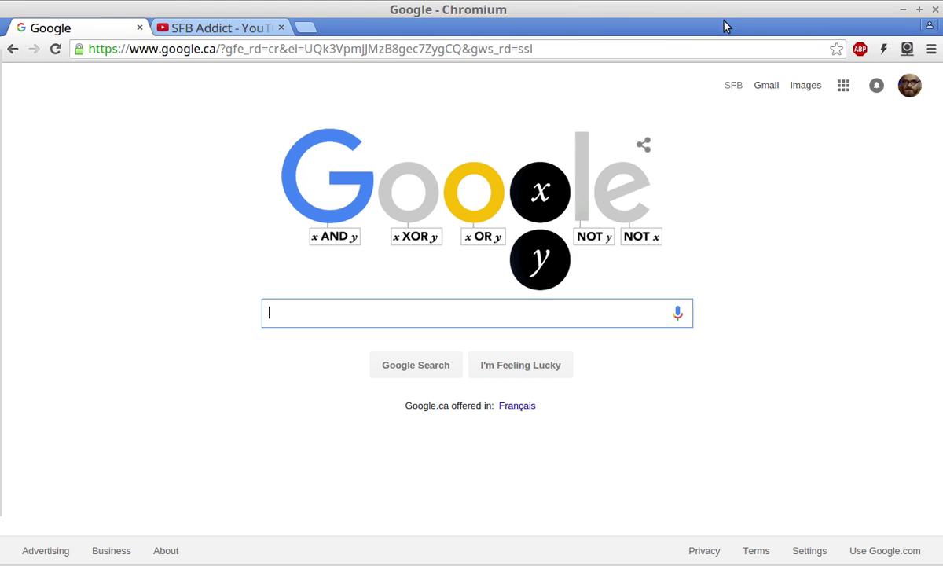
left_click(844, 88)
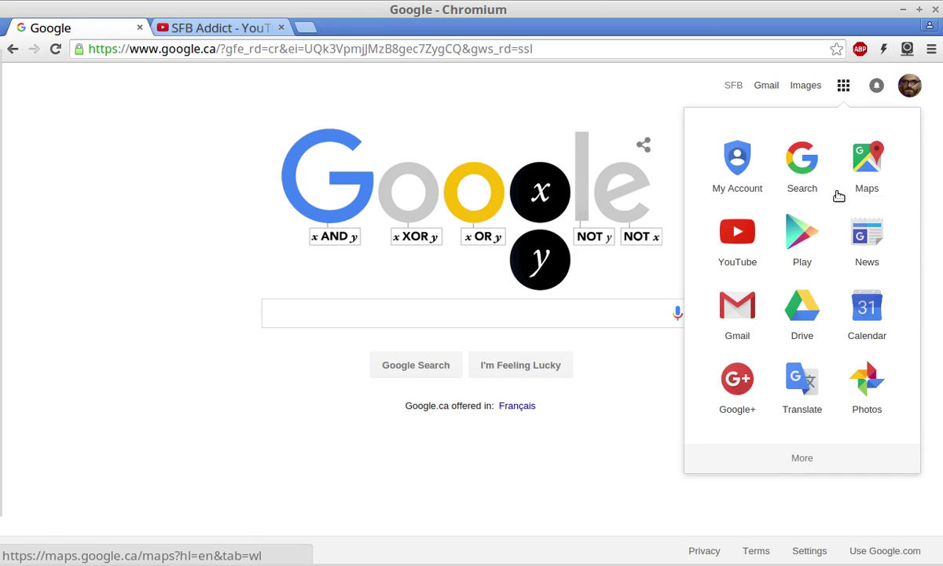
left_click(865, 385)
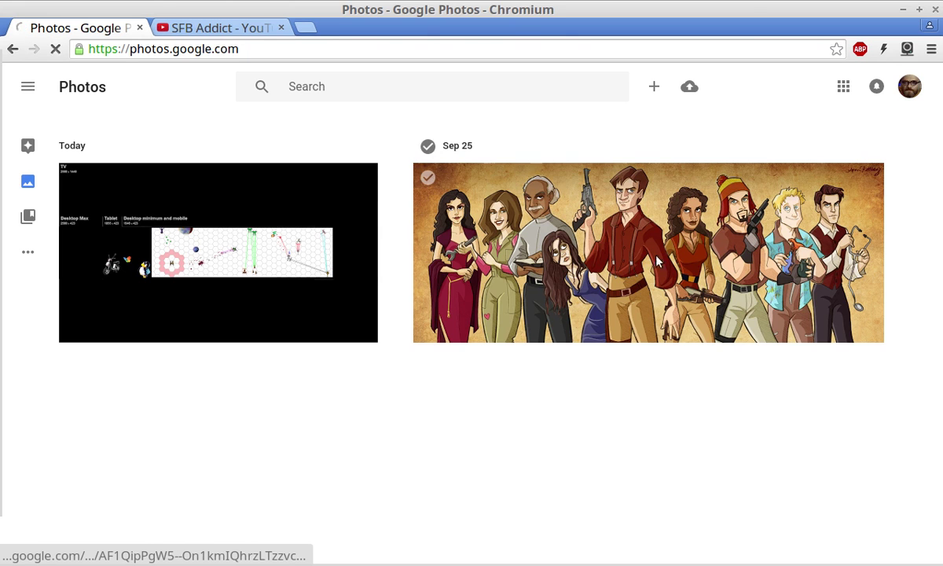
- View the Sep 25 illustration, check that the Photos trash is empty, then return to YouTube
left_click(598, 323)
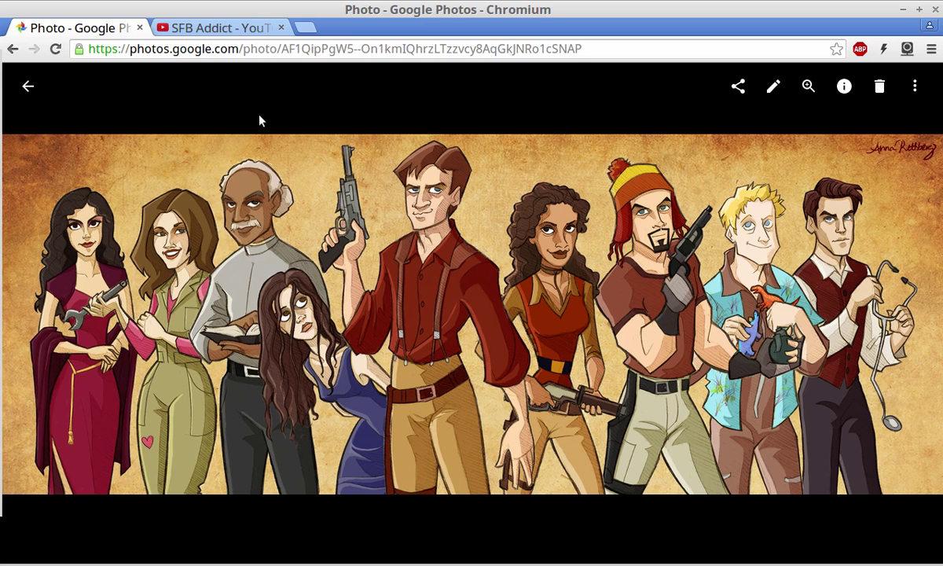
left_click(28, 86)
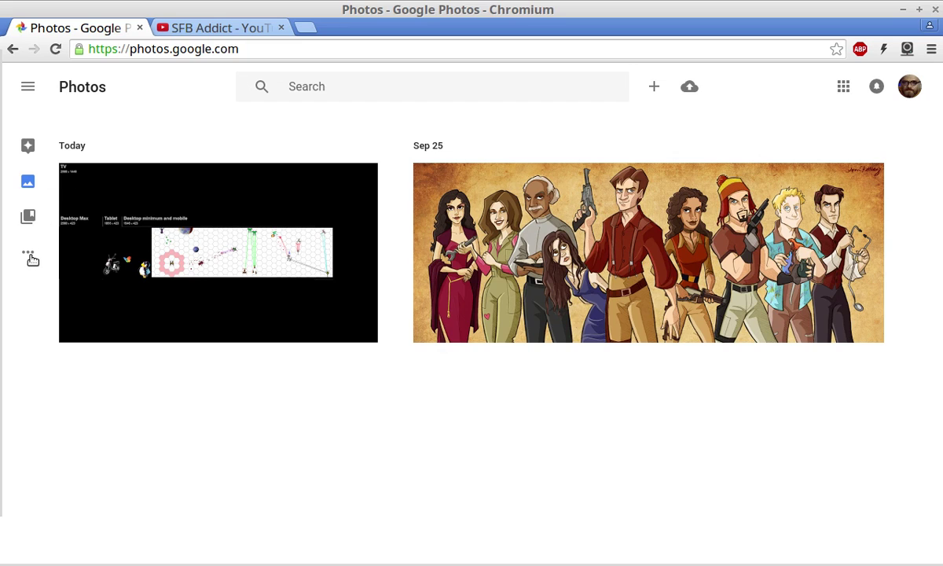
left_click(29, 257)
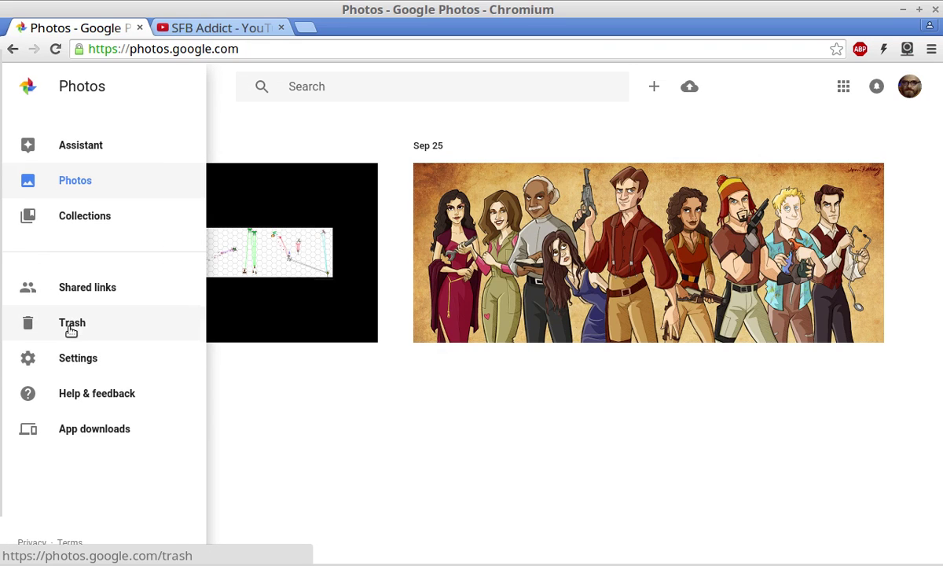
left_click(72, 324)
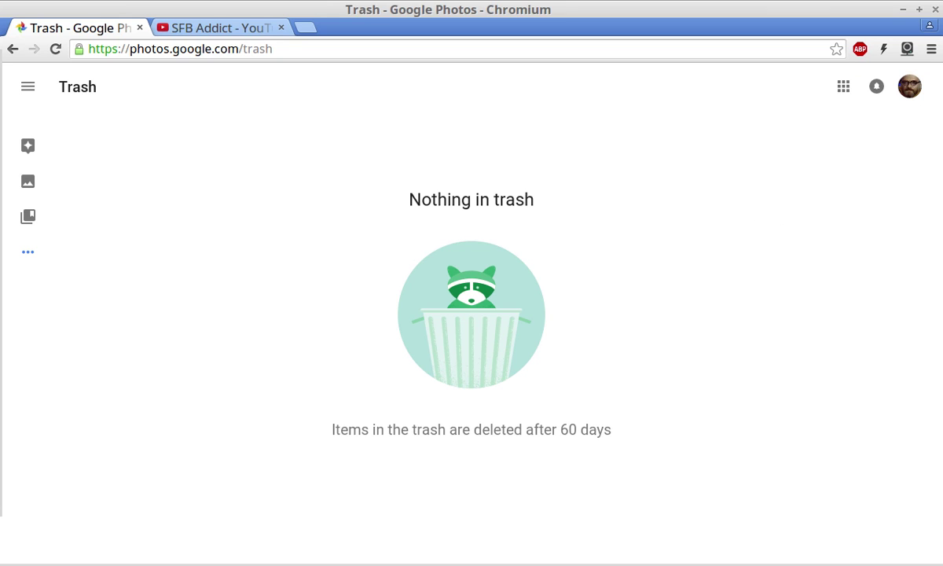
left_click(210, 31)
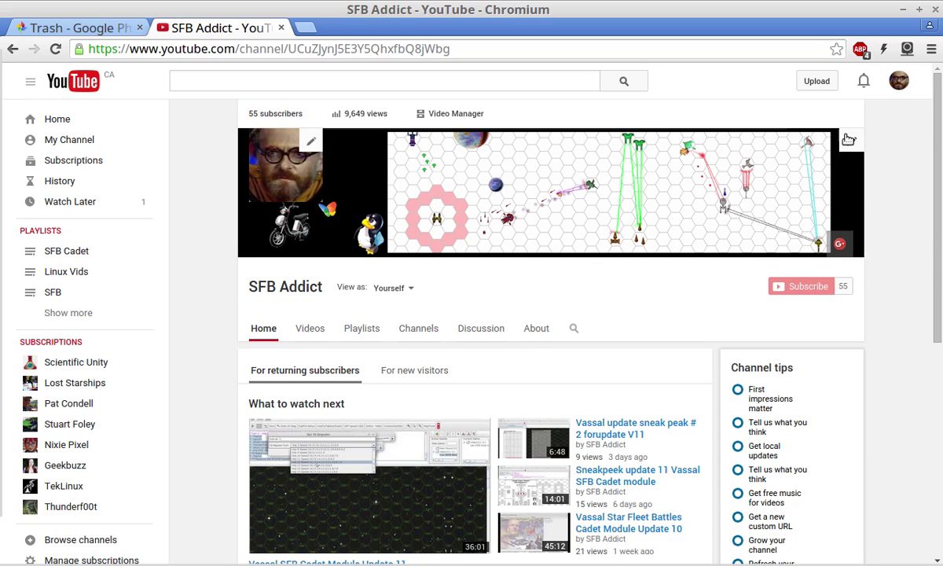
- Upload the spaceship artwork from the computer as the SFB Addict channel art
left_click(852, 142)
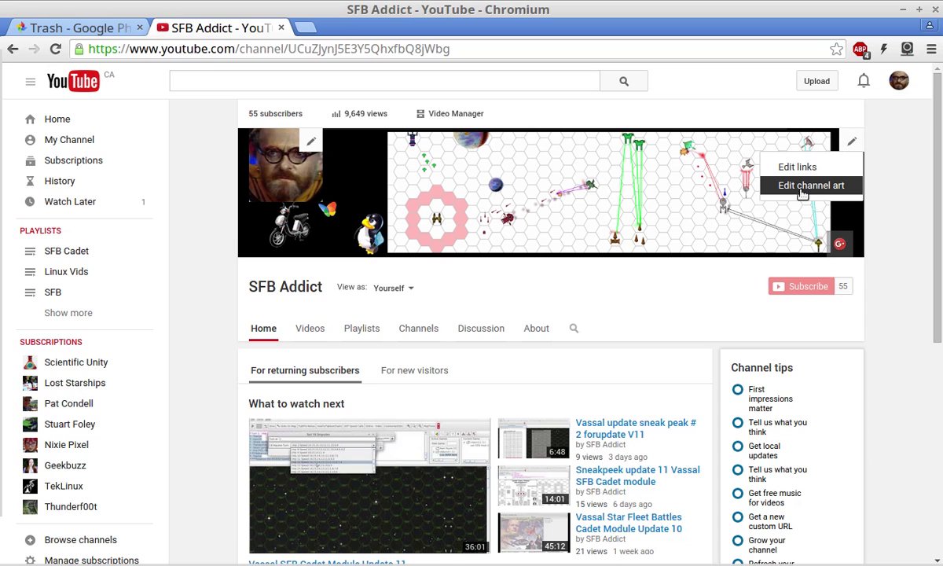
left_click(800, 185)
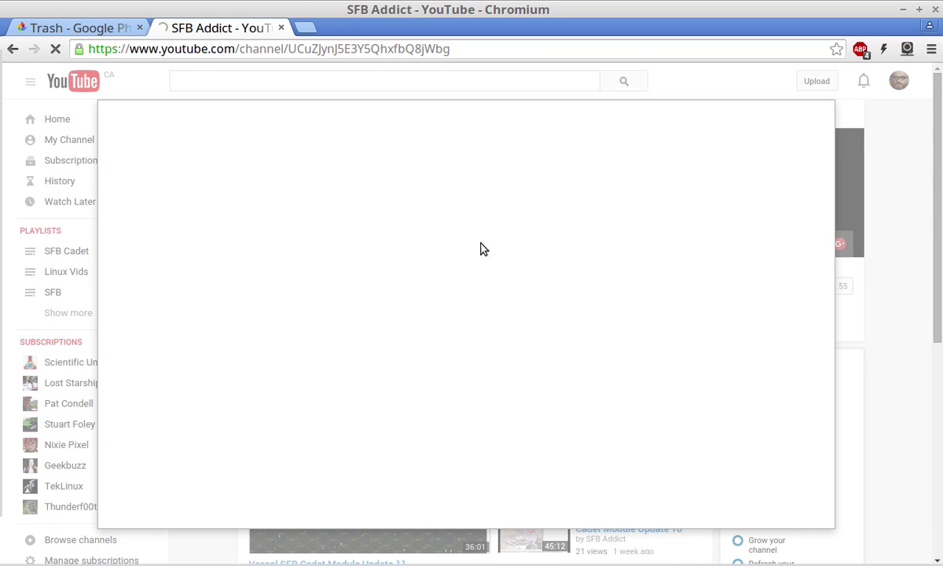
left_click_drag(298, 10, 376, 26)
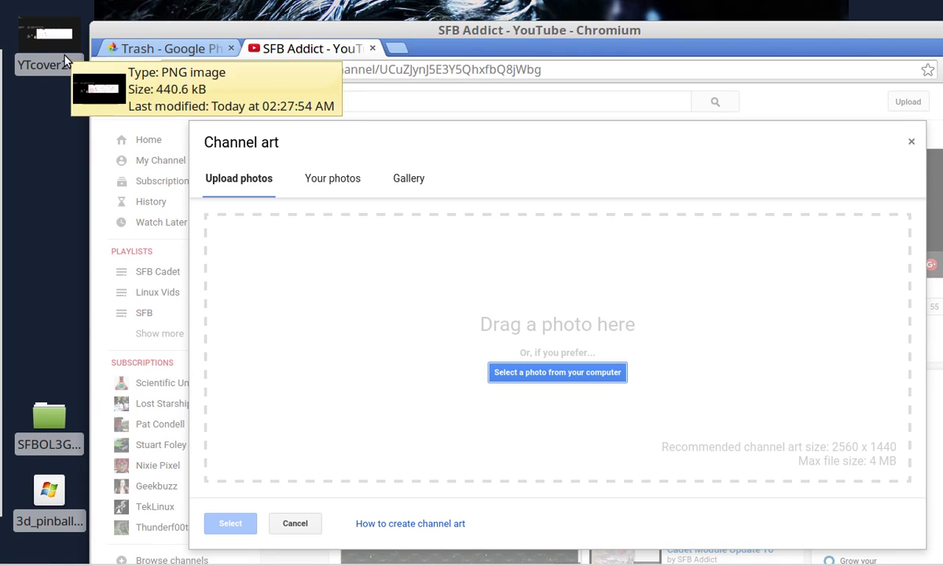
mouse_move(330, 560)
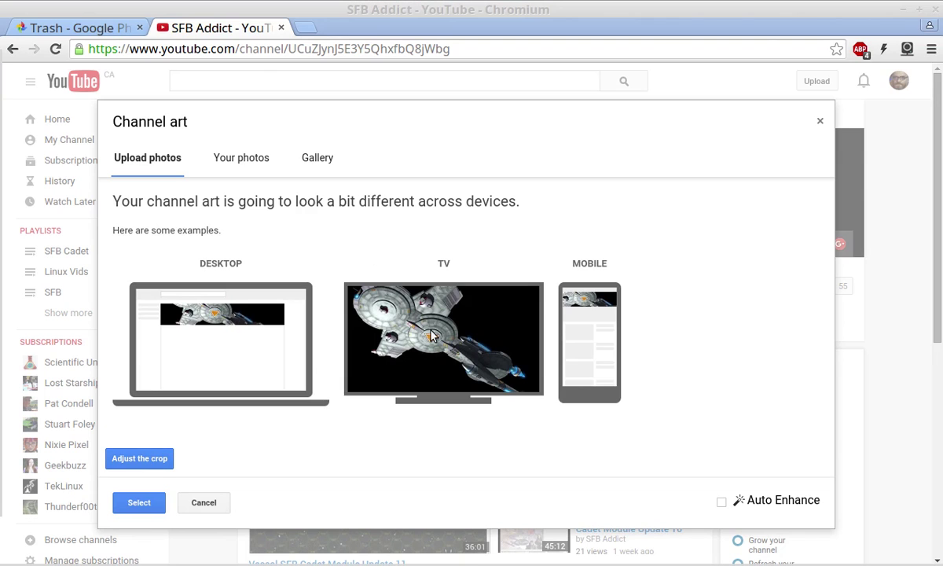
left_click(149, 503)
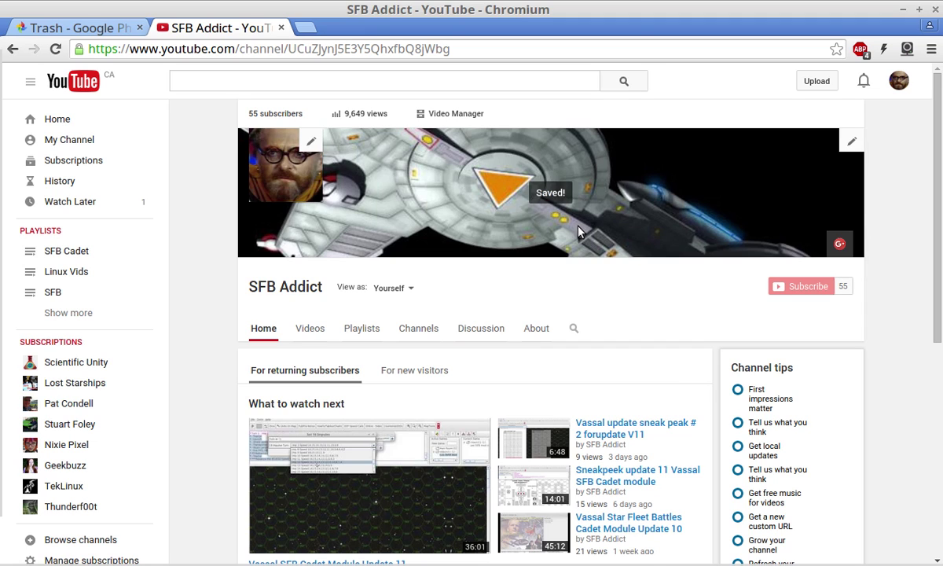
- Set the hex-map layout image from the 2015-11-01 album in Your photos as channel art
left_click(849, 143)
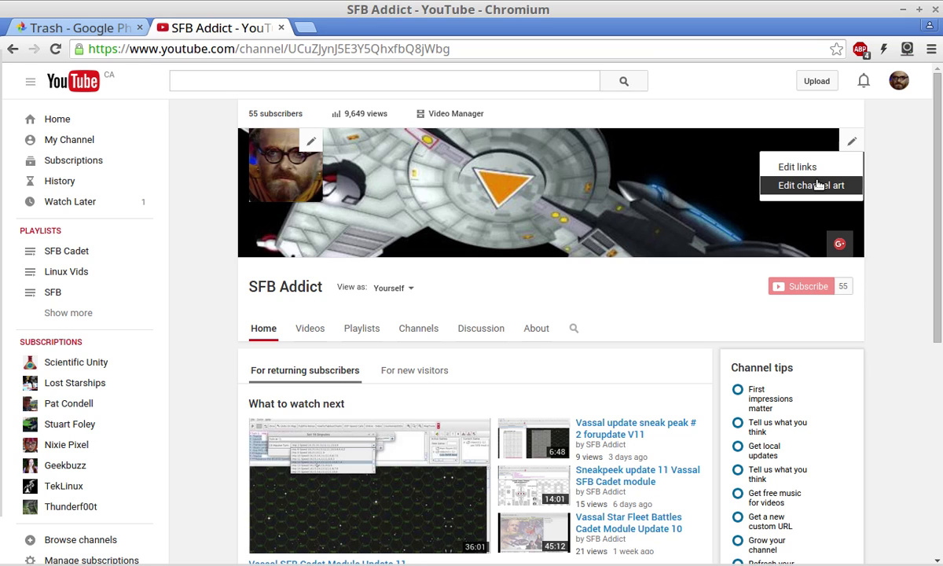
left_click(818, 185)
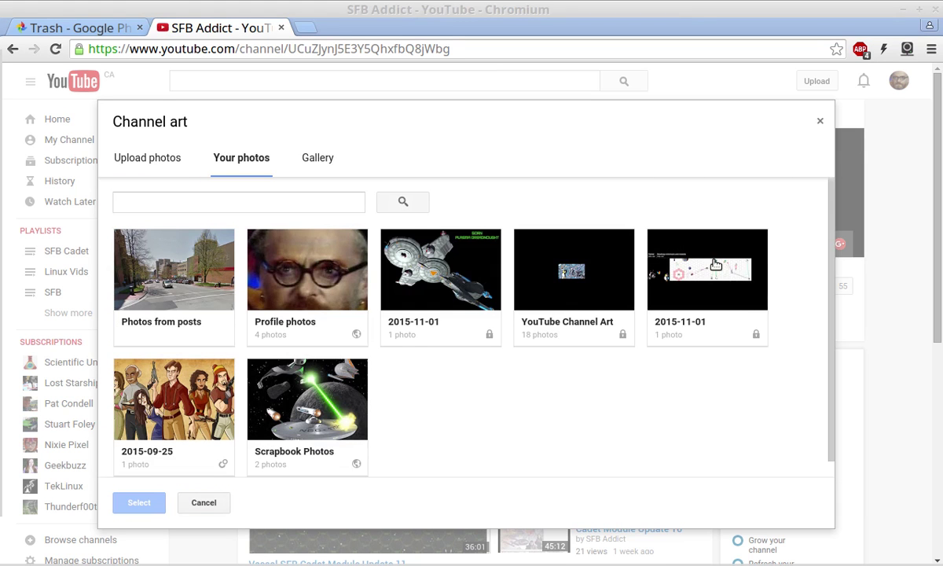
left_click(712, 287)
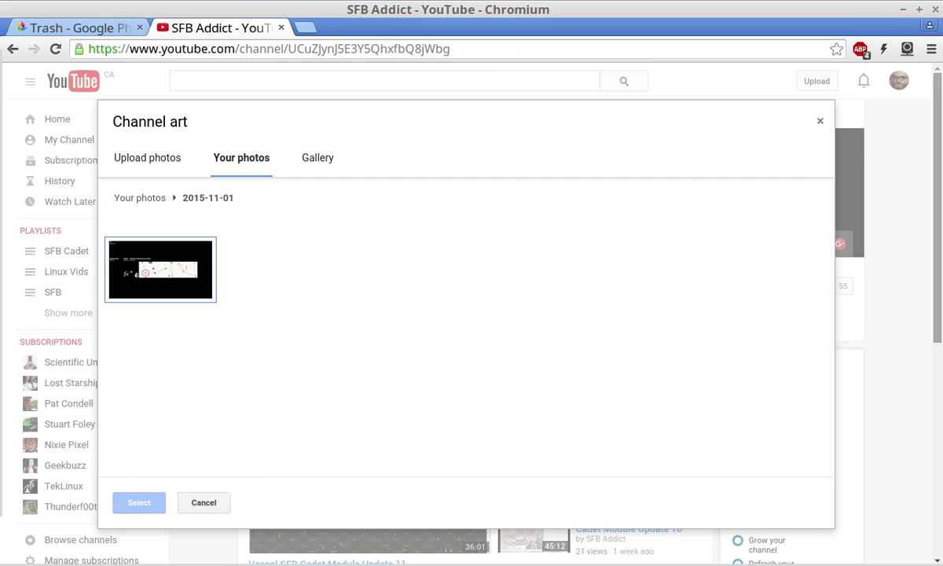
left_click(151, 285)
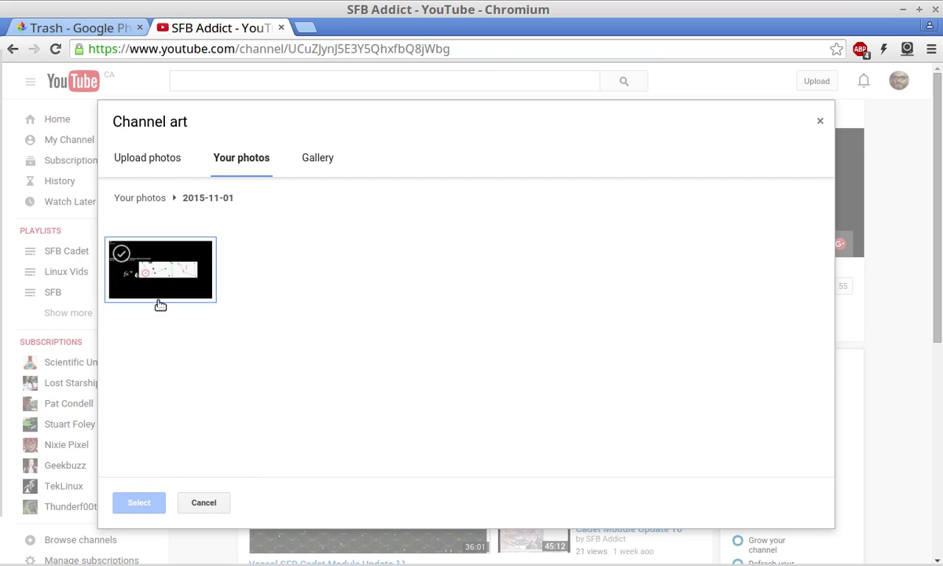
left_click(143, 504)
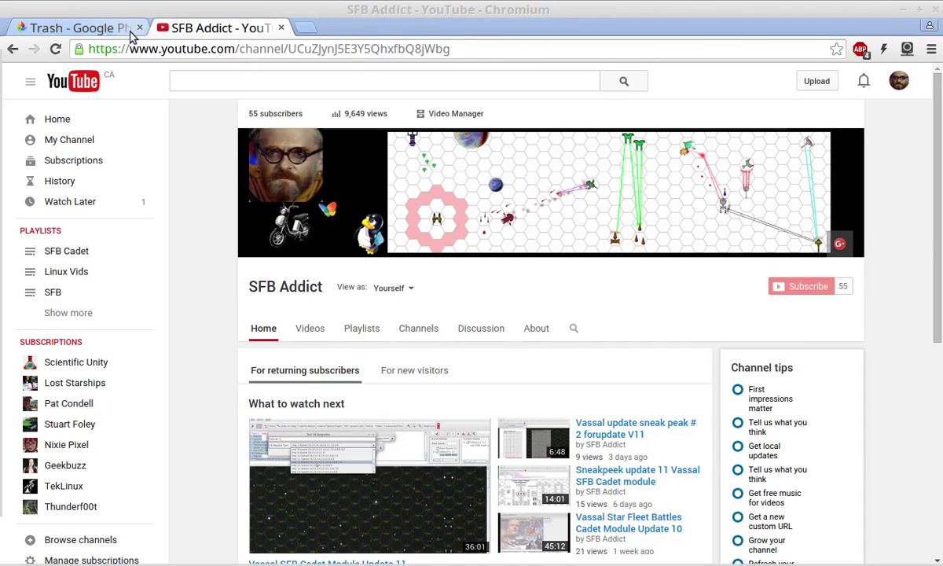
- Move the Gorn Plasma Dreadnought spaceship photo from the Photos library into the trash
left_click(86, 32)
mouse_move(2, 125)
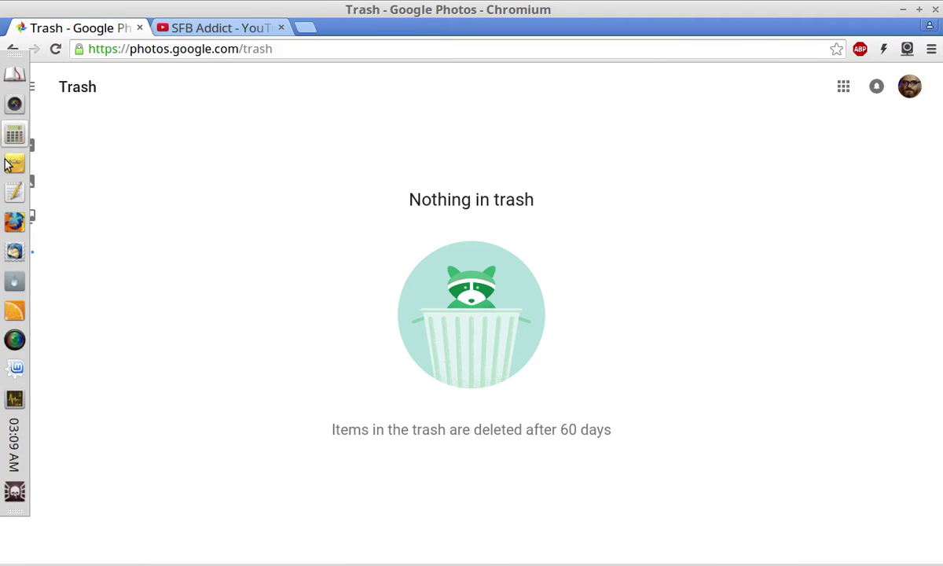
left_click(39, 189)
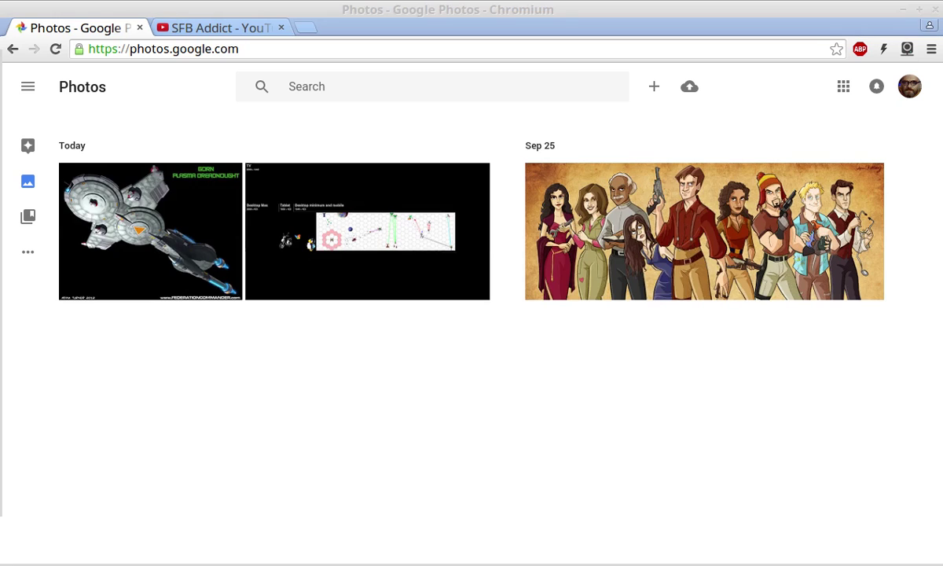
key("F5")
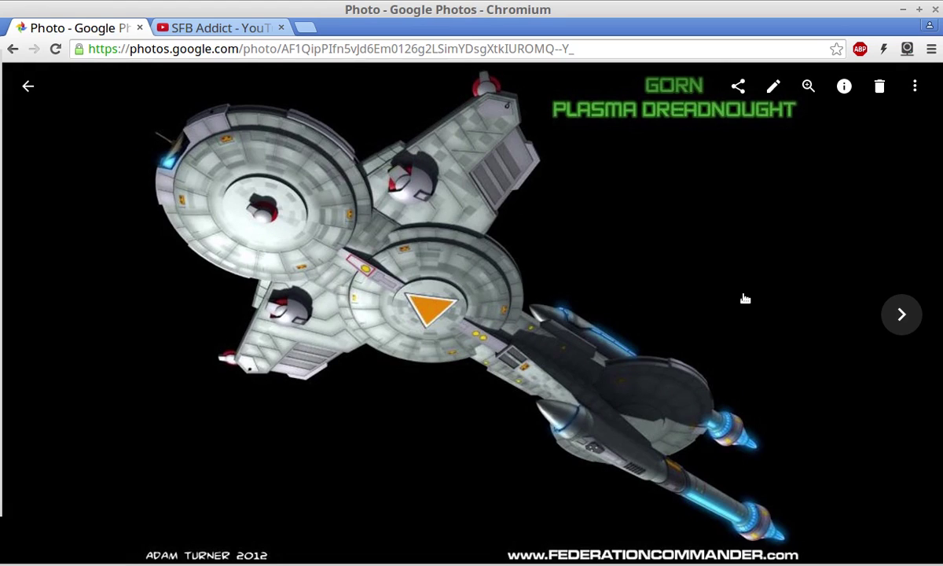
left_click(880, 88)
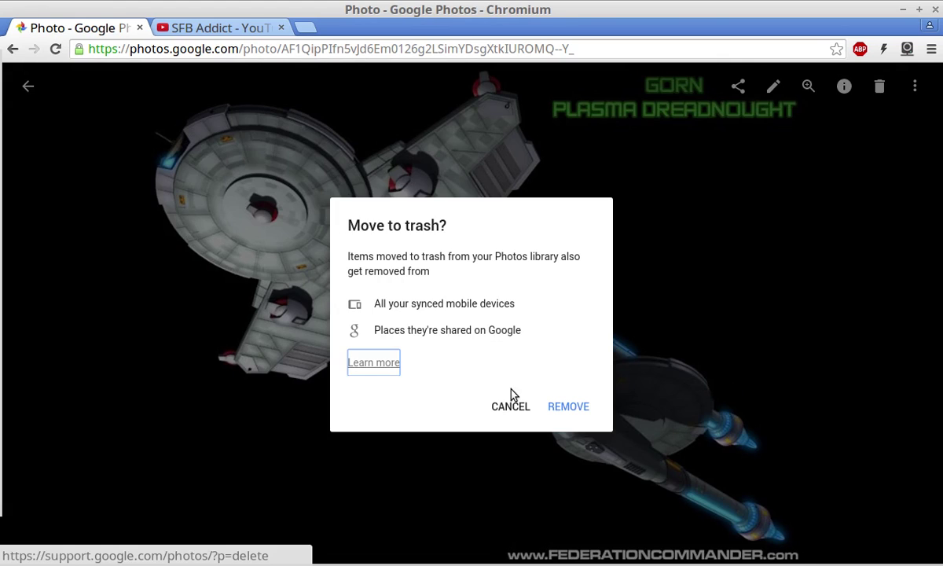
left_click(574, 411)
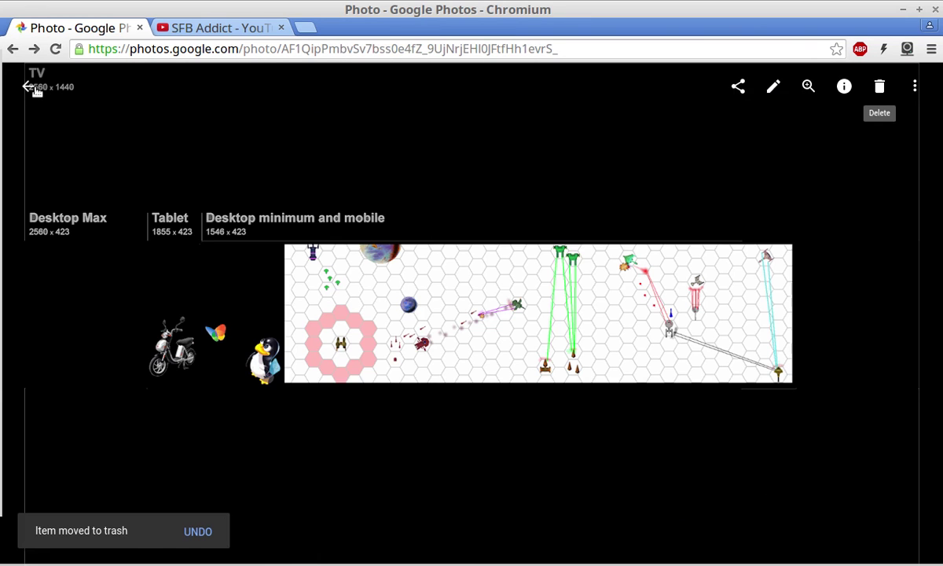
left_click(31, 87)
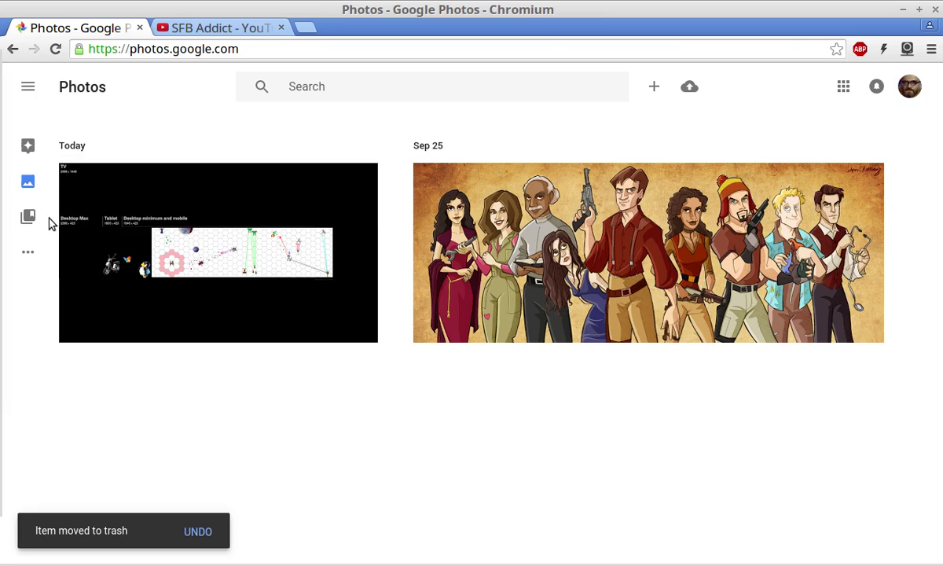
- Empty the Google Photos trash, permanently deleting the three spaceship images, then return to YouTube
mouse_move(27, 250)
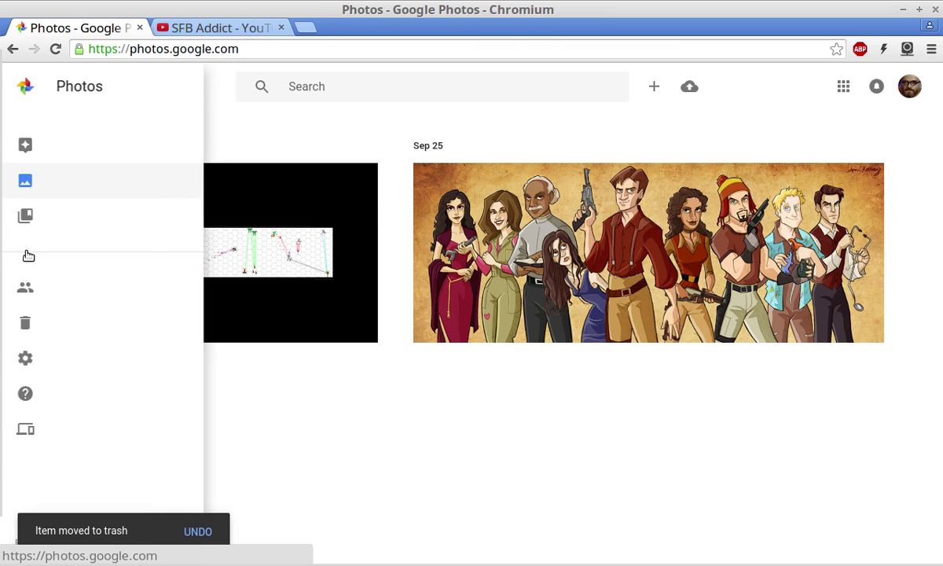
left_click(74, 327)
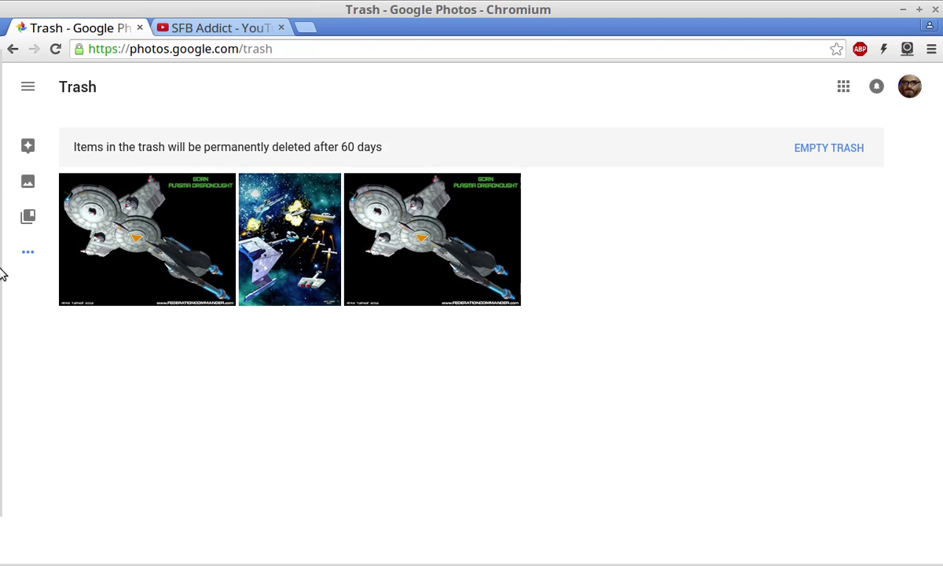
mouse_move(202, 255)
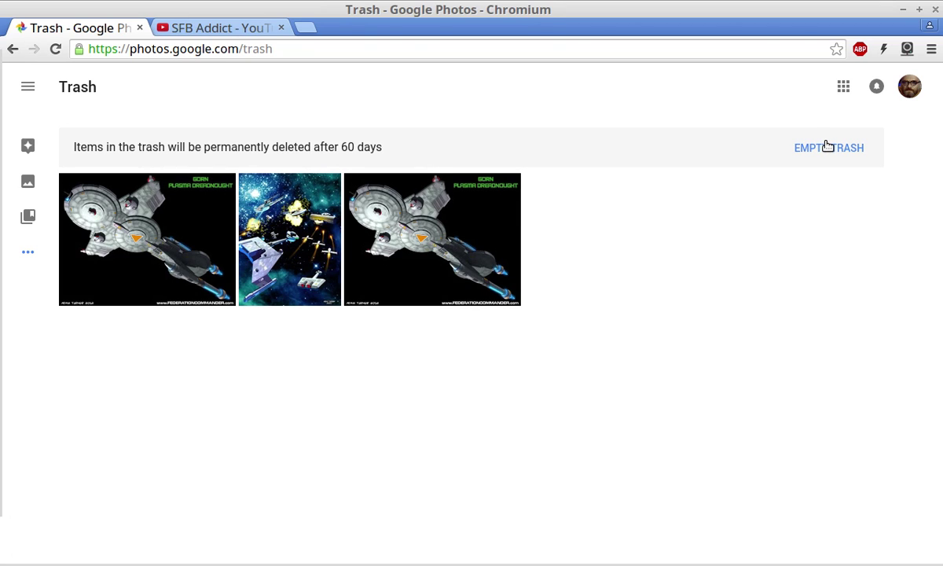
mouse_move(435, 260)
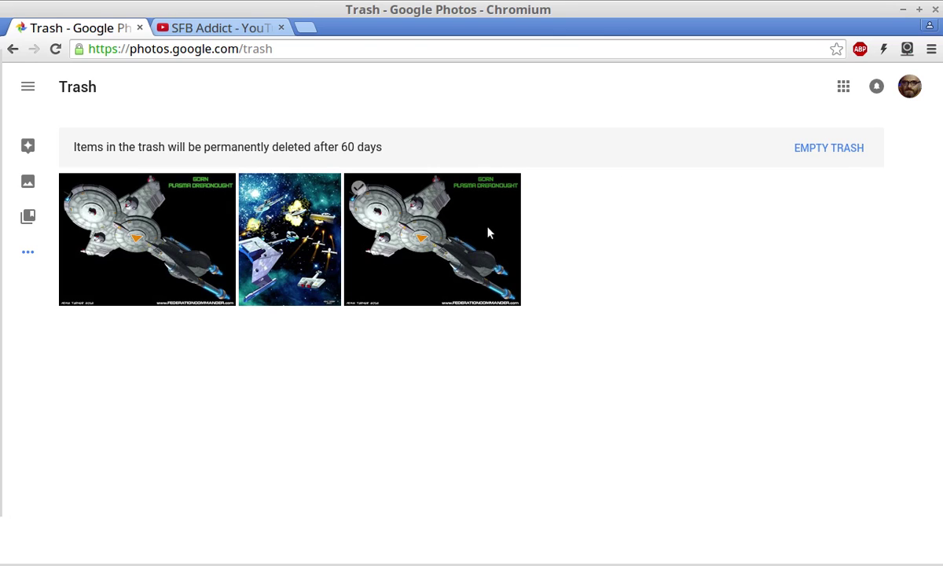
left_click(817, 147)
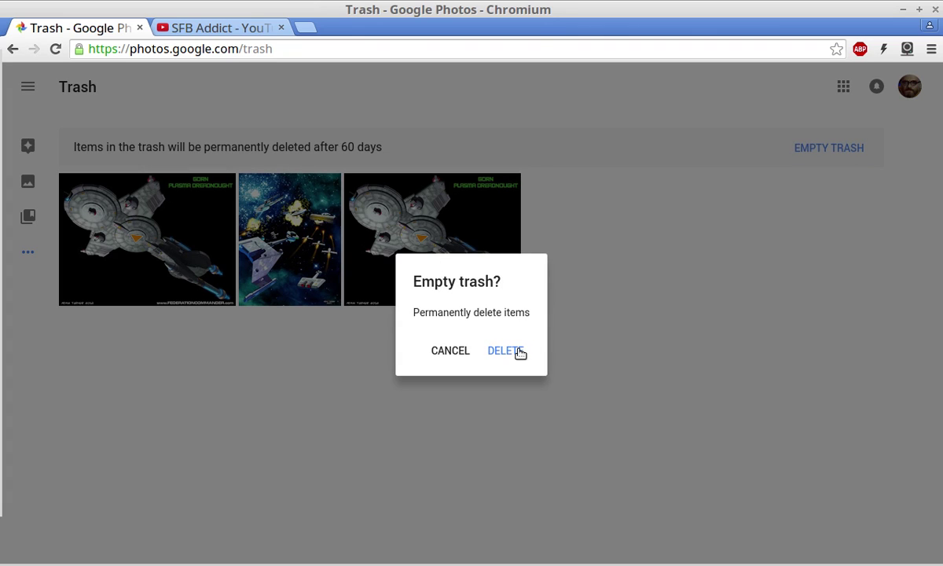
left_click(517, 351)
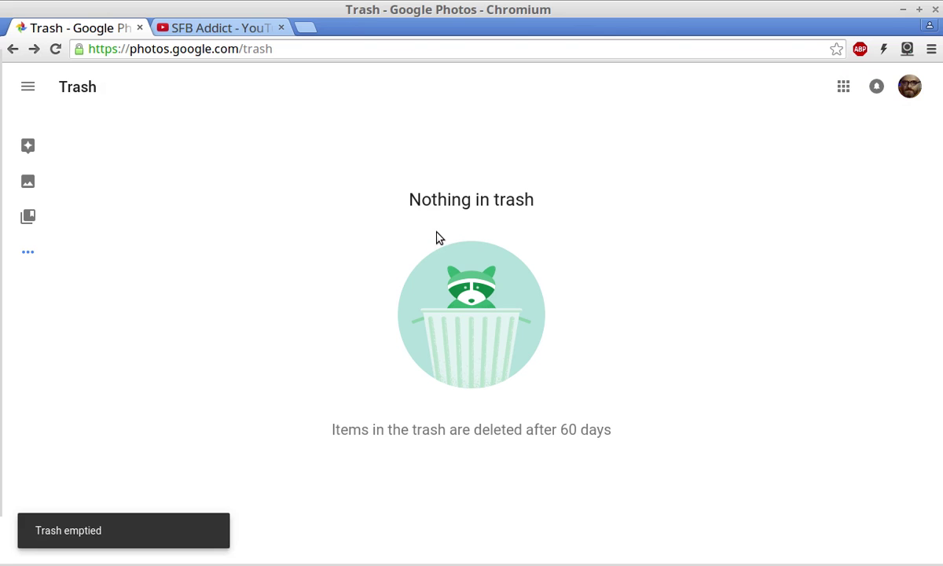
left_click(202, 32)
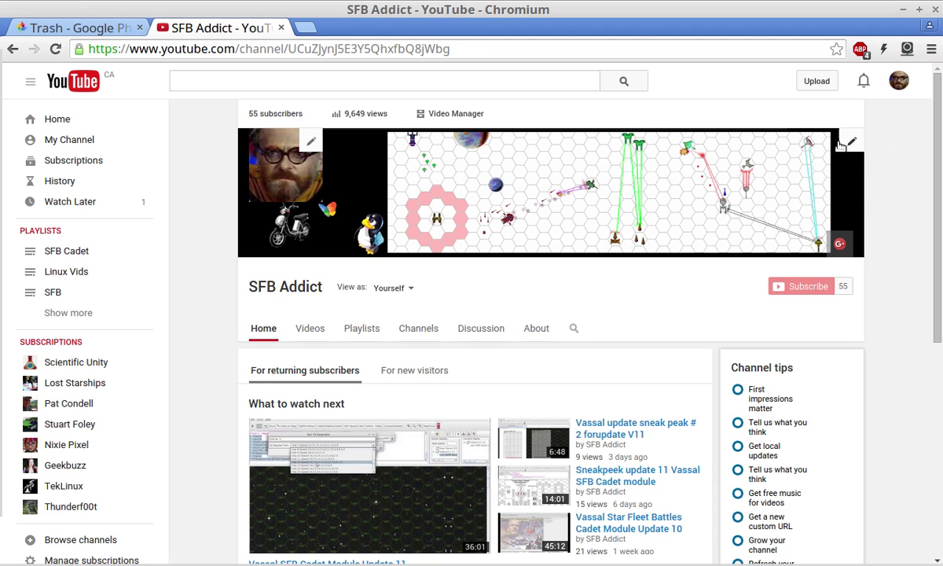
left_click(852, 143)
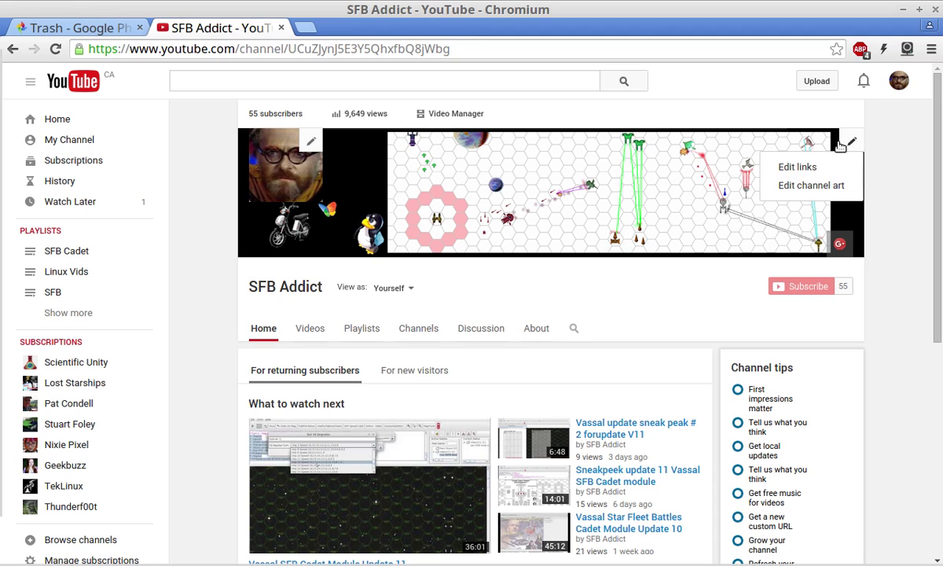
left_click(802, 184)
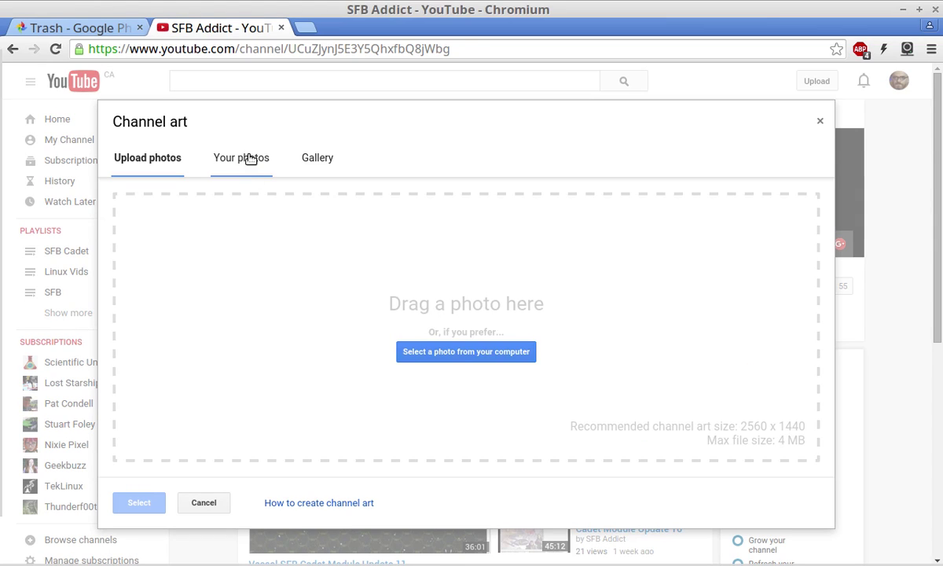
left_click(245, 158)
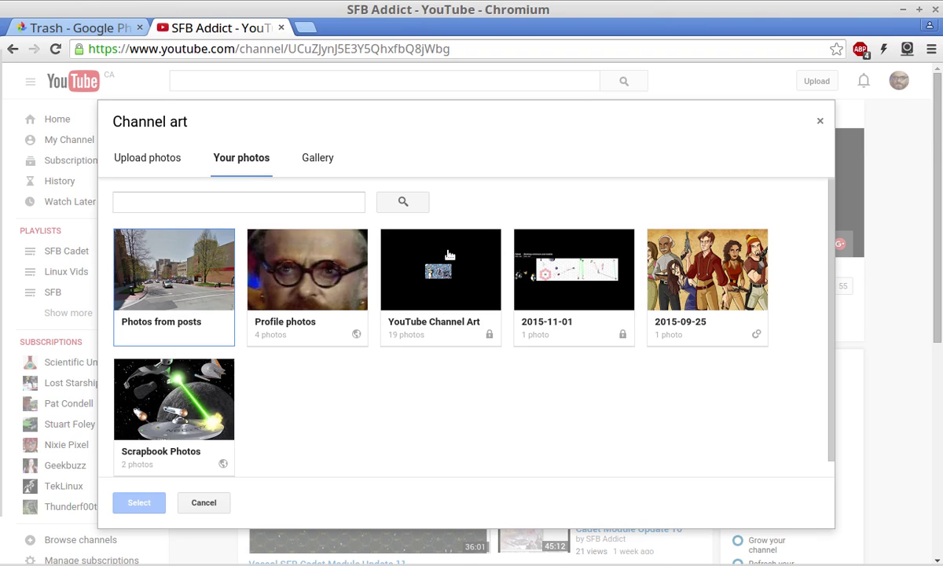
left_click(820, 121)
left_click(63, 29)
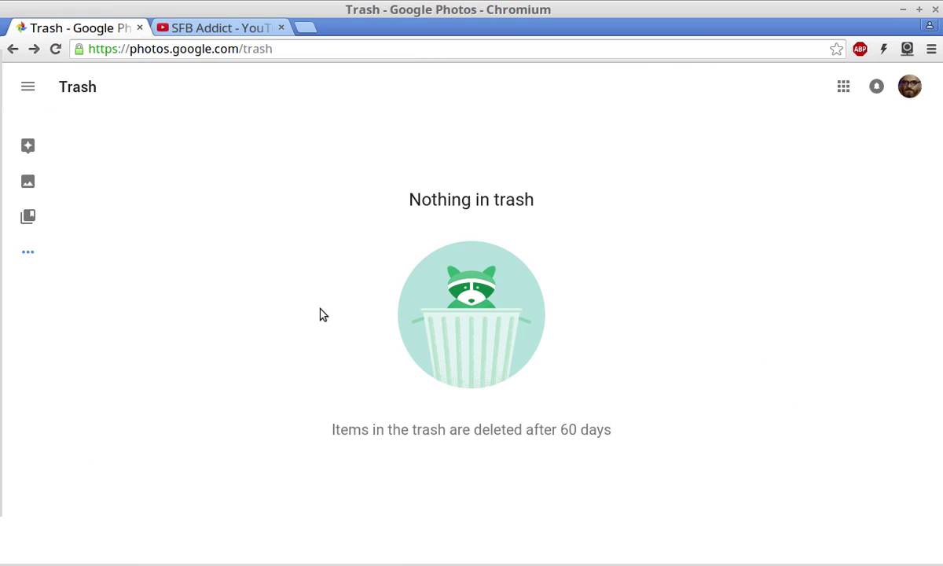
left_click(34, 185)
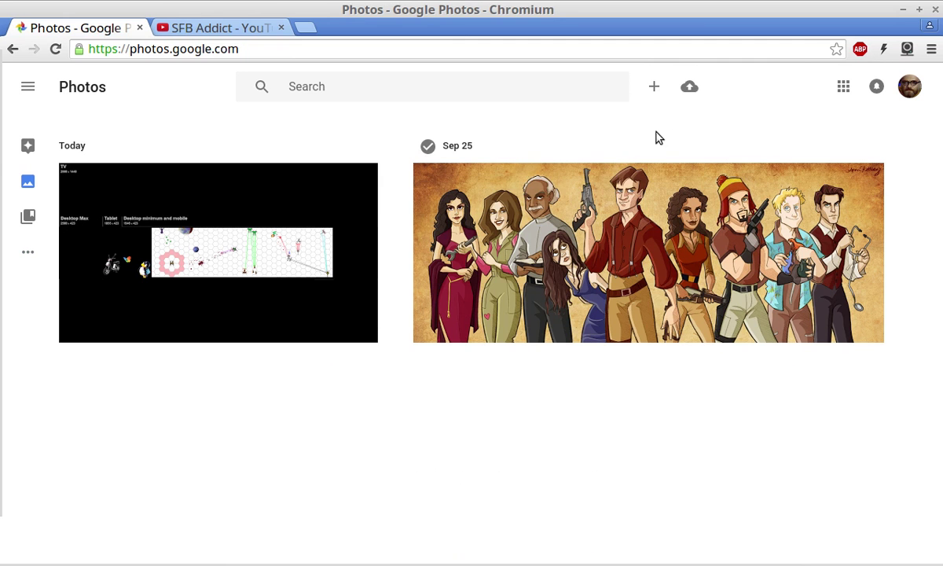
left_click(55, 49)
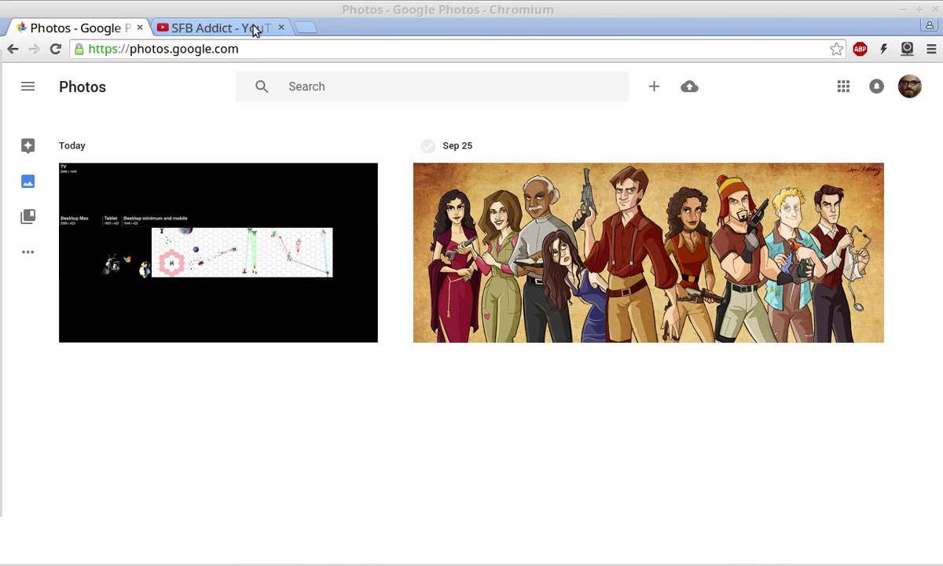
left_click(196, 31)
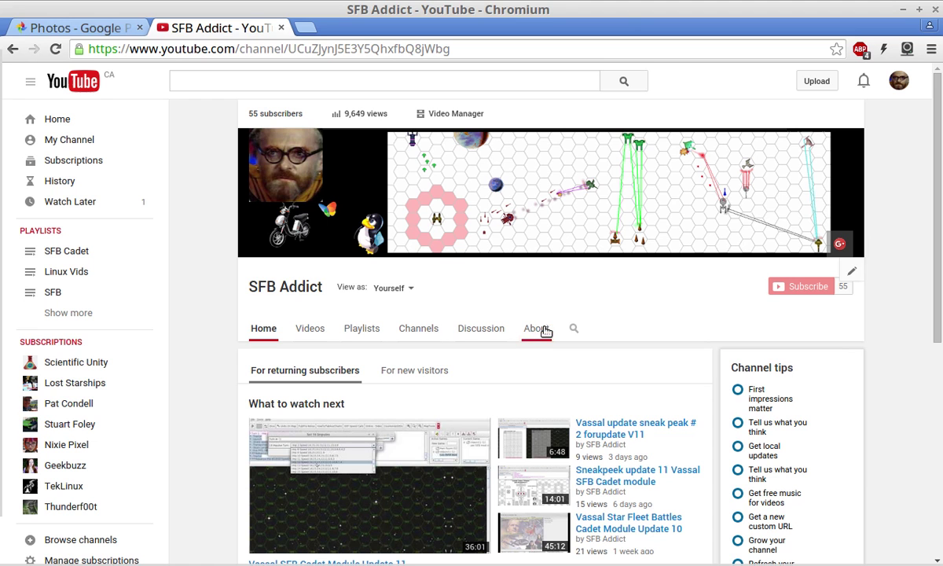
left_click(102, 27)
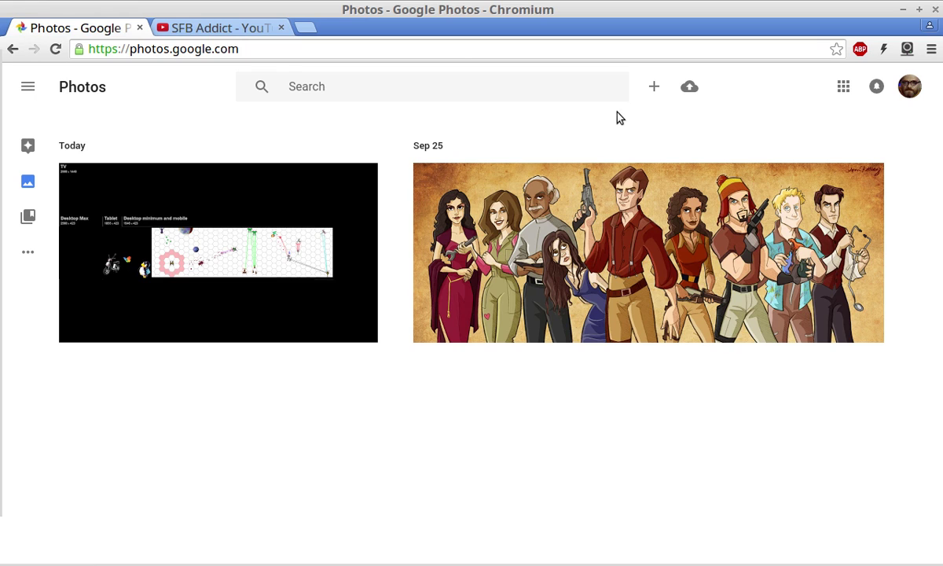
key("ctrl+Tab")
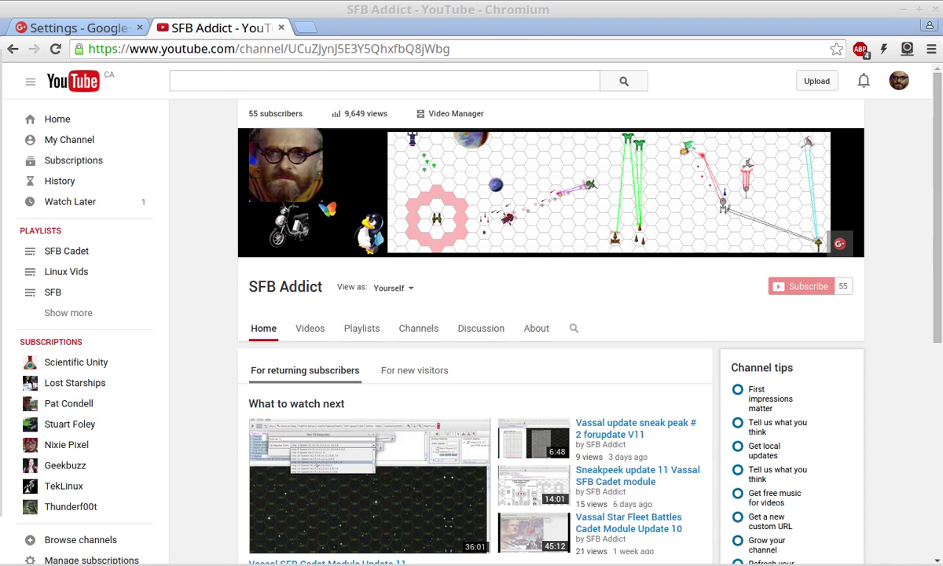